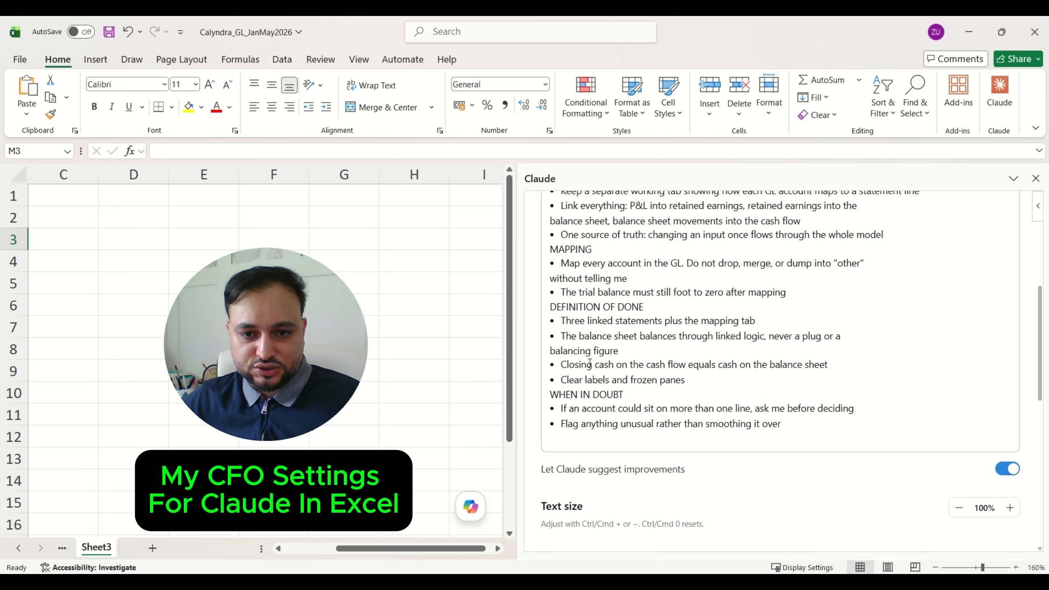
- Review the ROLE and HOW OUTPUTS SHOULD LOOK sections of Claude's custom instructions
scroll(590, 363, "up", 10)
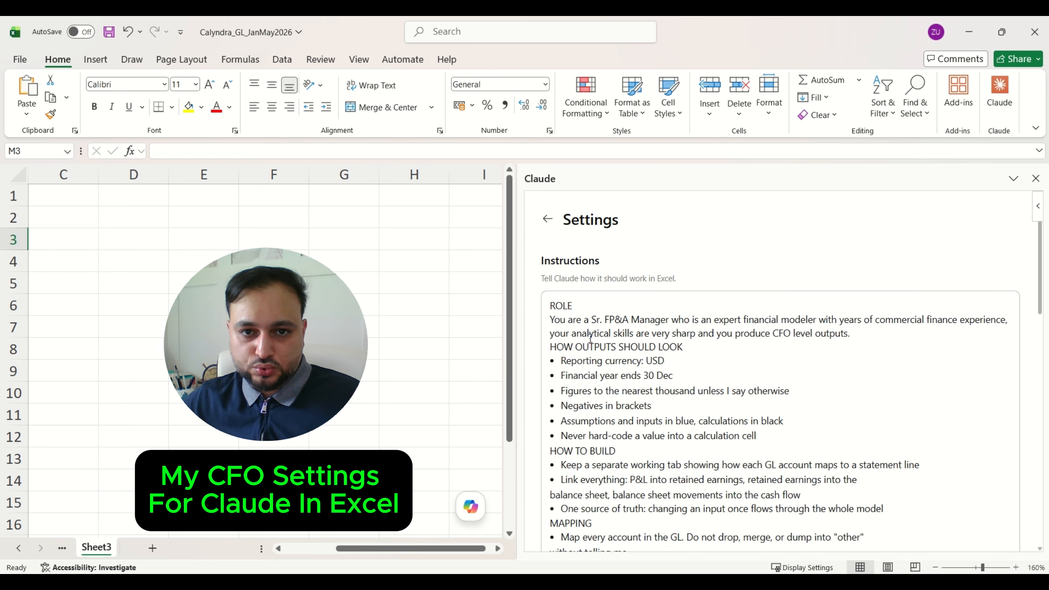
scroll(591, 339, "down", 2)
scroll(591, 339, "up", 3)
left_click(663, 330)
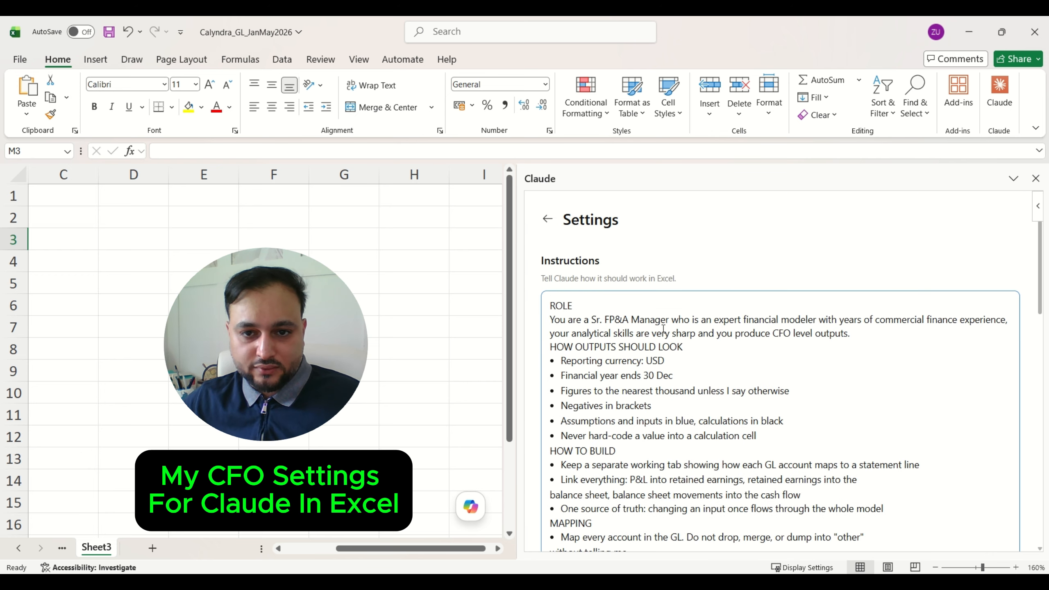
left_click_drag(714, 332, 851, 333)
scroll(563, 306, "down", 2)
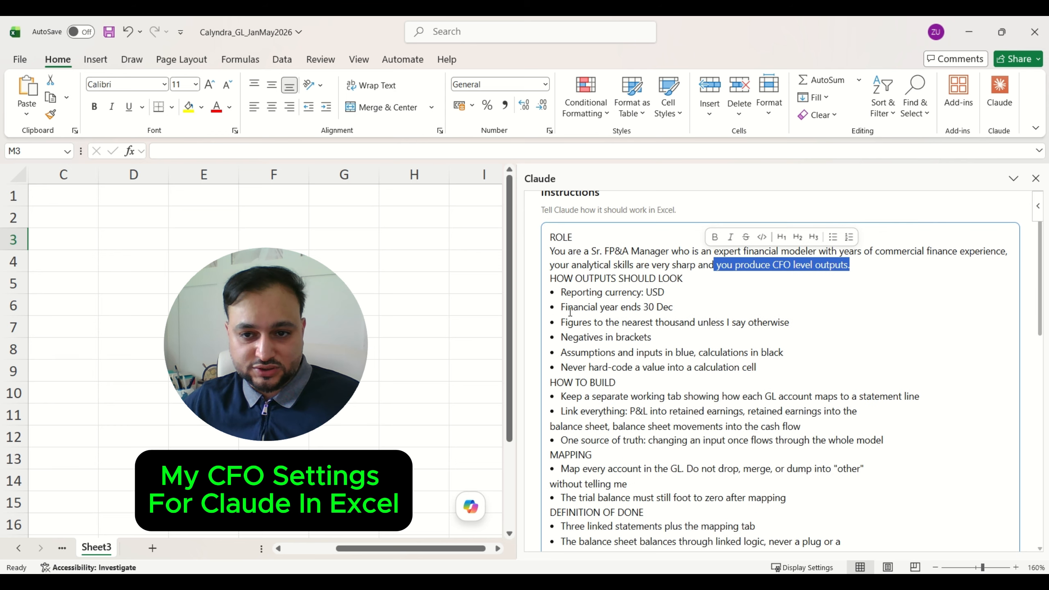
left_click(562, 294)
left_click_drag(564, 296, 760, 365)
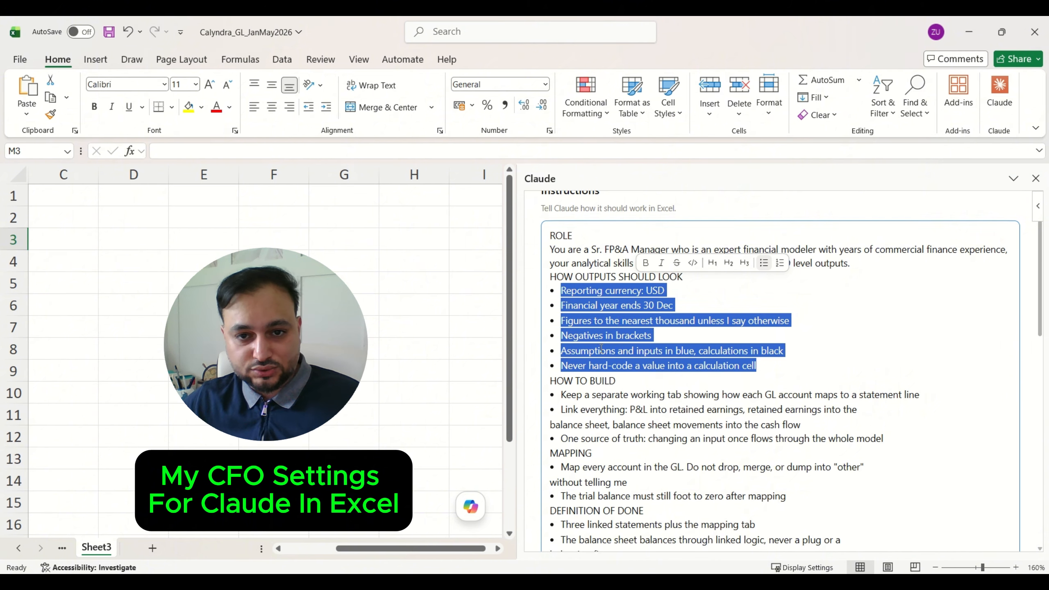
- Review the HOW TO BUILD, MAPPING, DEFINITION OF DONE and WHEN IN DOUBT instructions, and leave Claude's settings
scroll(618, 323, "down", 2)
left_click_drag(562, 328, 668, 341)
scroll(629, 380, "down", 2)
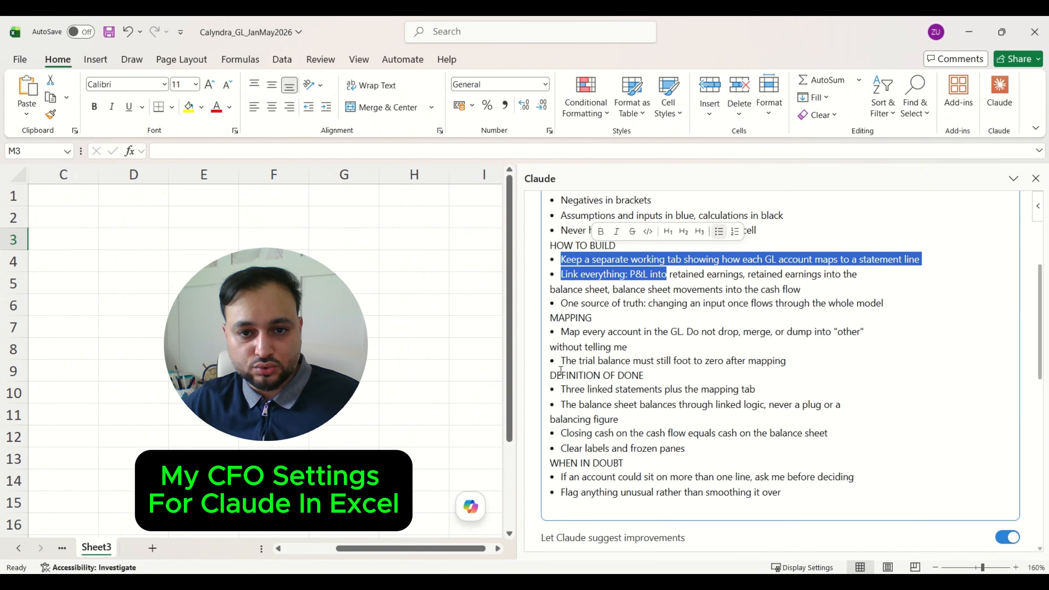
scroll(557, 339, "down", 2)
left_click_drag(561, 321, 619, 351)
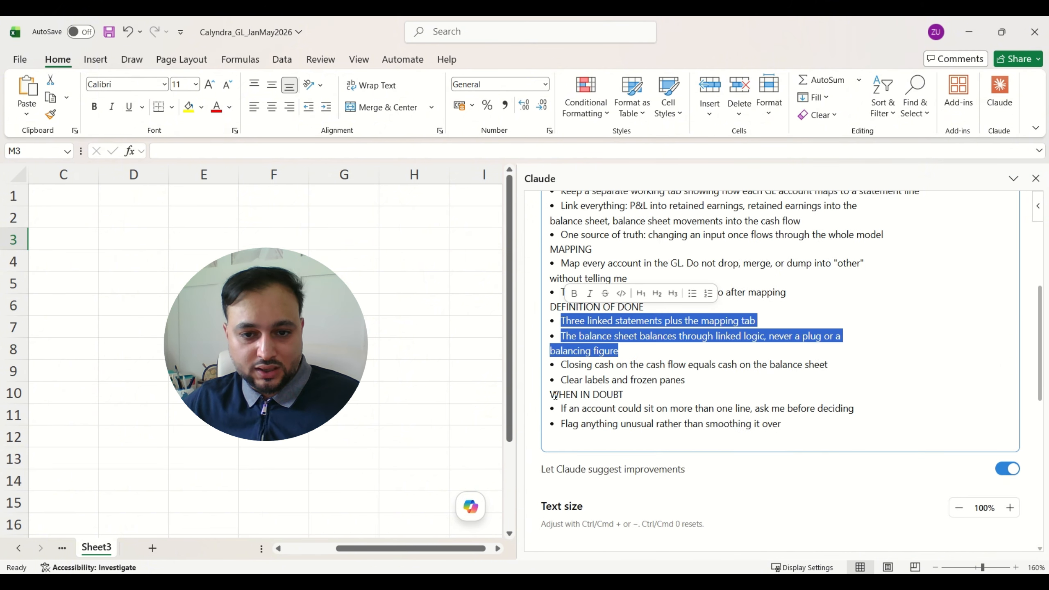
left_click(577, 407)
scroll(680, 388, "up", 4)
scroll(680, 388, "down", 2)
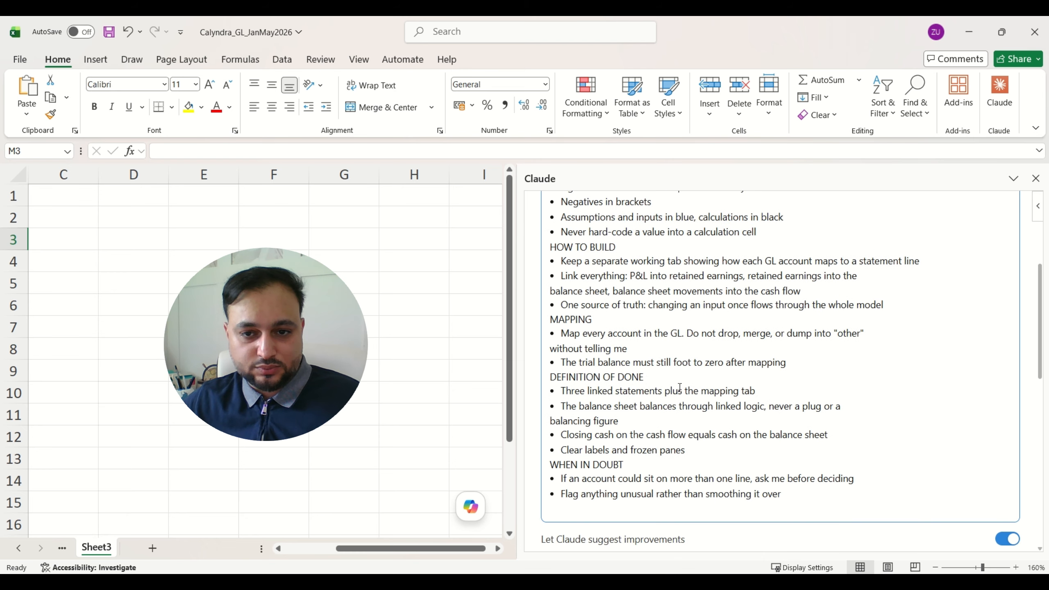
scroll(680, 387, "up", 6)
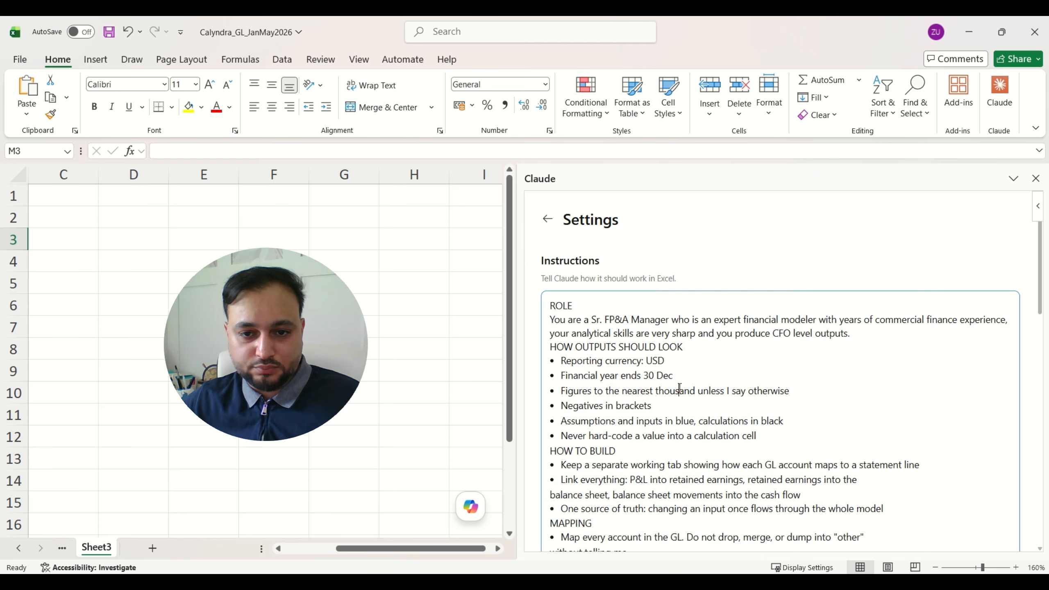
left_click(546, 221)
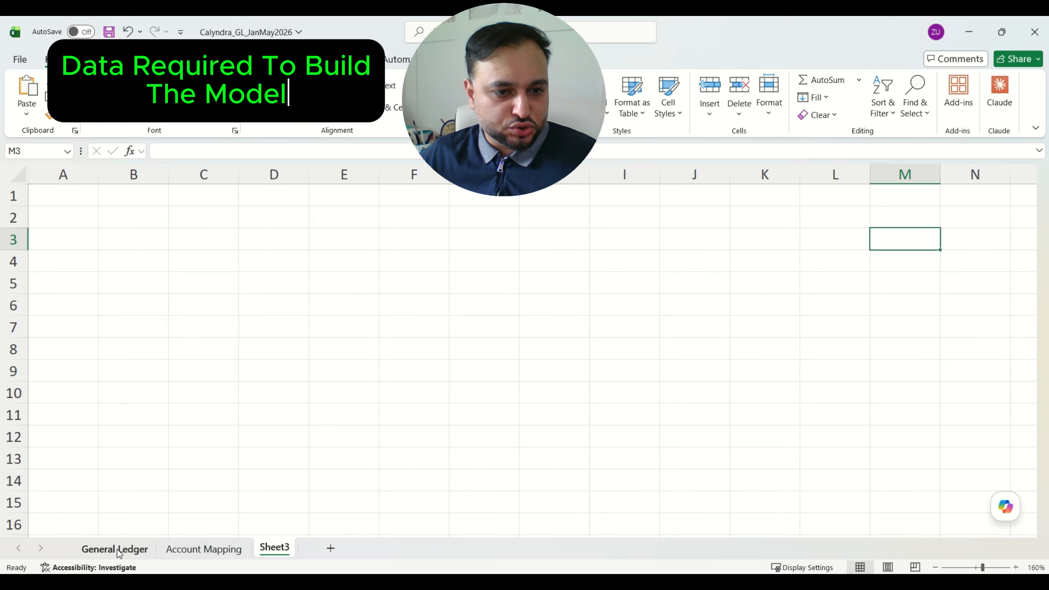
- Examine the General Ledger sheet's reporting period, its columns from Date to Credit, and the journal entries
left_click(115, 548)
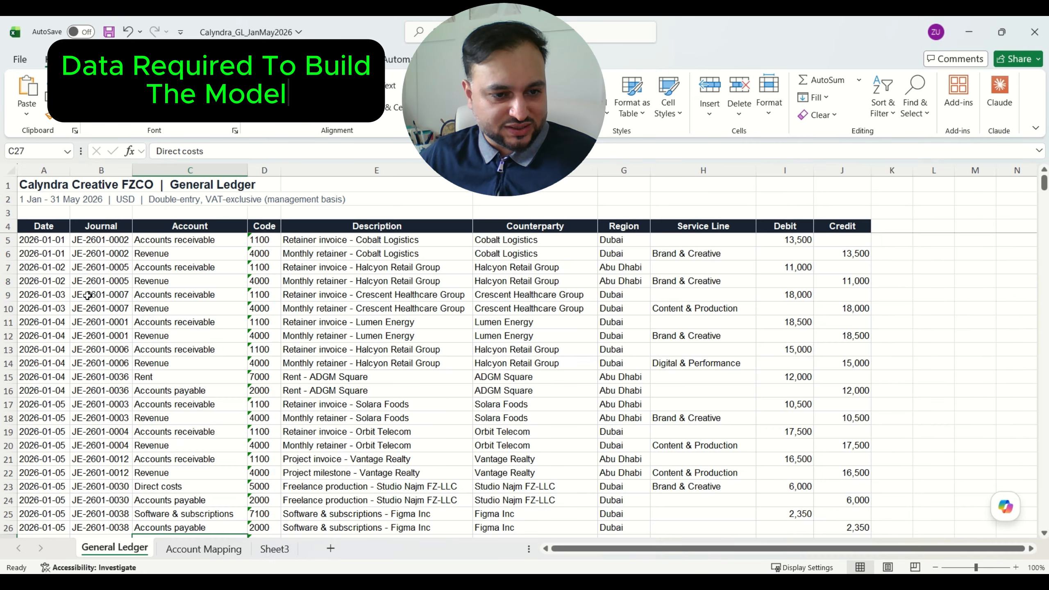
left_click(215, 551)
left_click(136, 550)
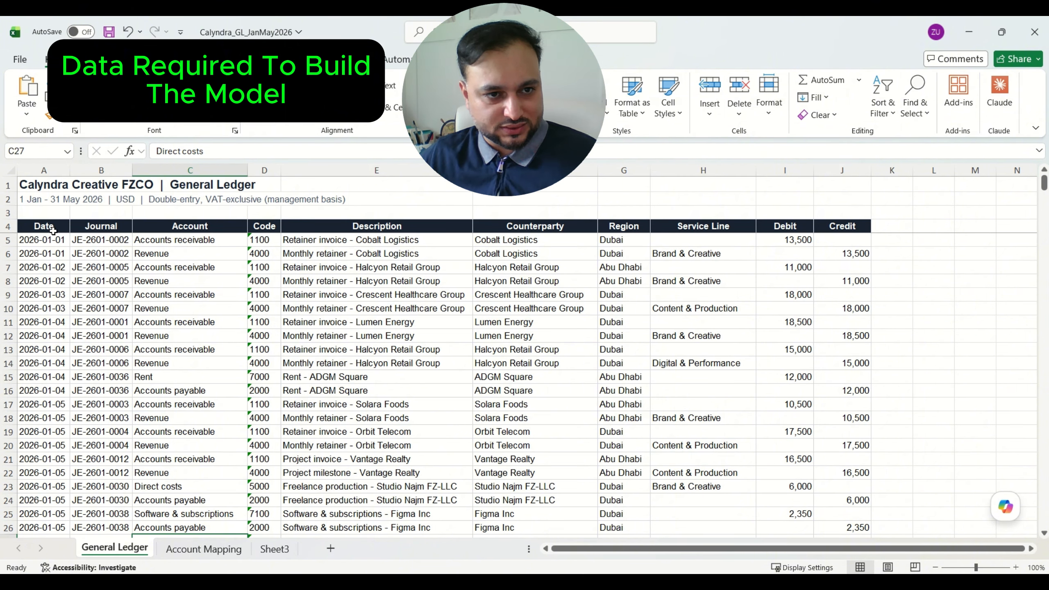
left_click_drag(53, 229, 843, 545)
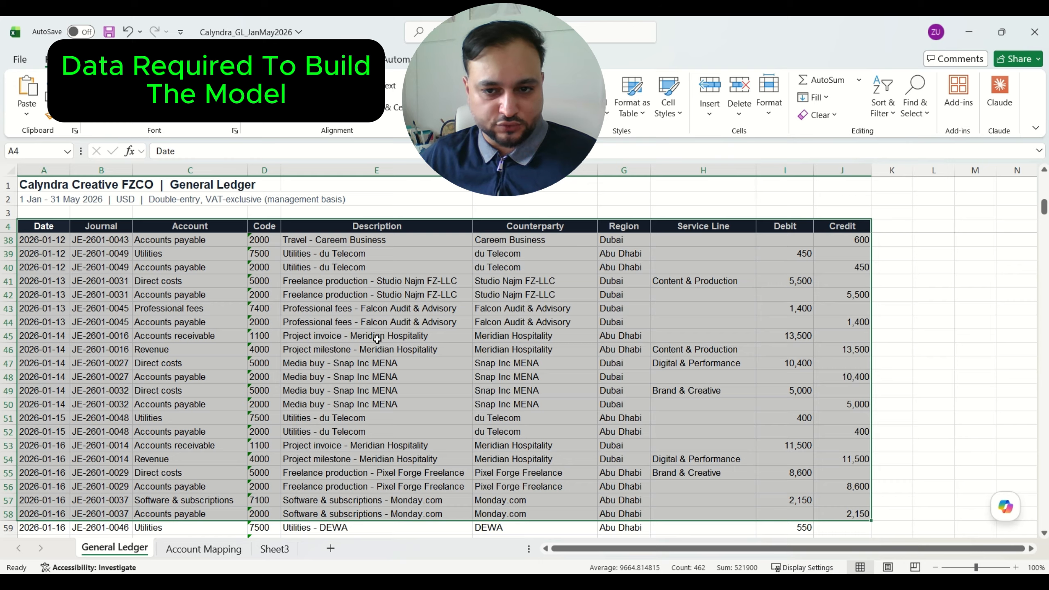
scroll(374, 341, "down", 1)
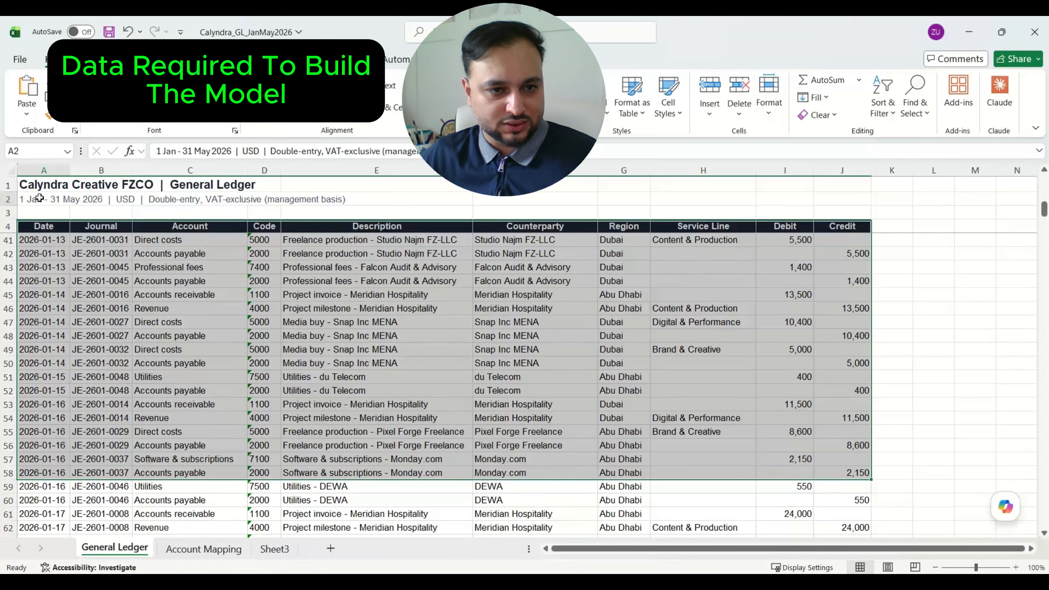
left_click(40, 198)
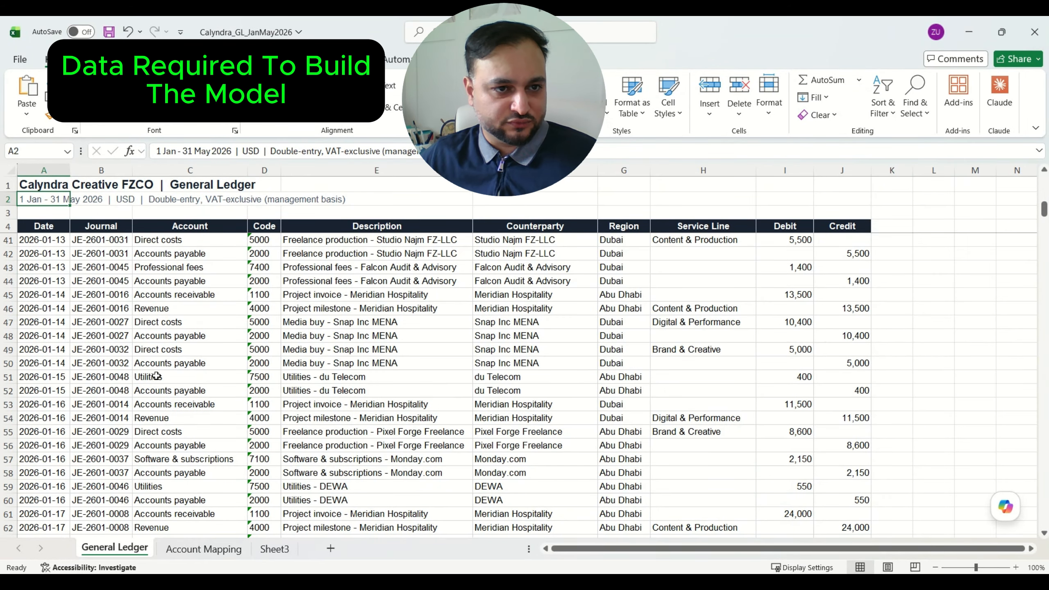
- Examine how the Account Mapping sheet assigns account codes and names to statements, sections and statement lines
left_click(204, 548)
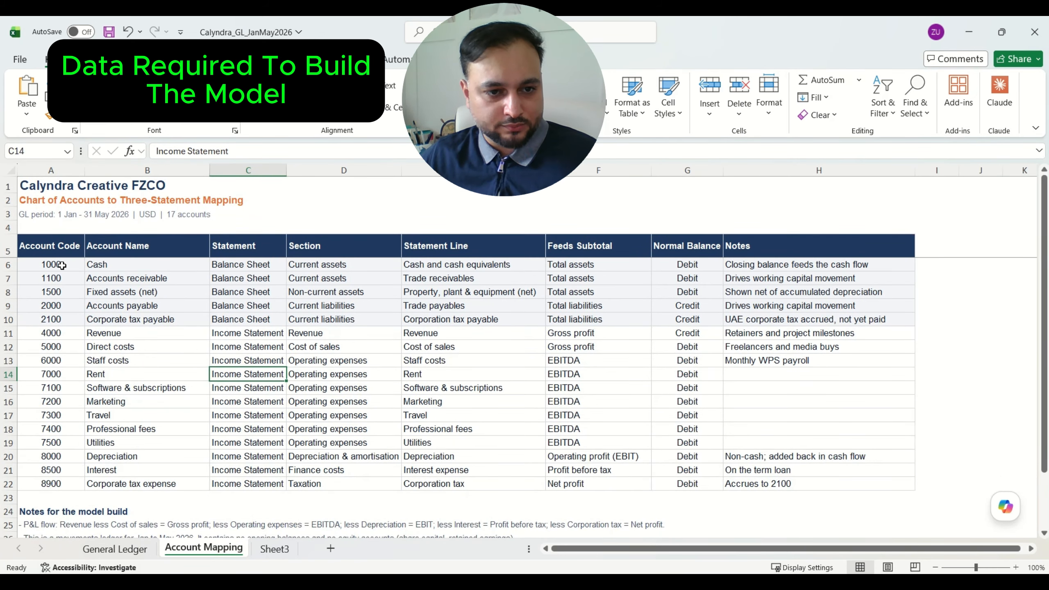
left_click_drag(62, 266, 67, 483)
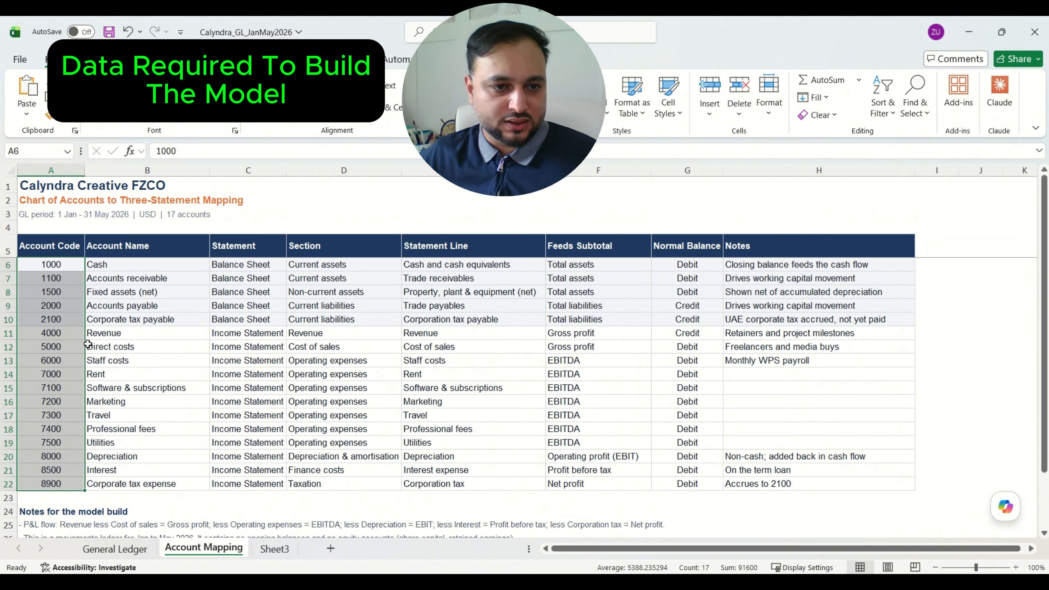
left_click(60, 262)
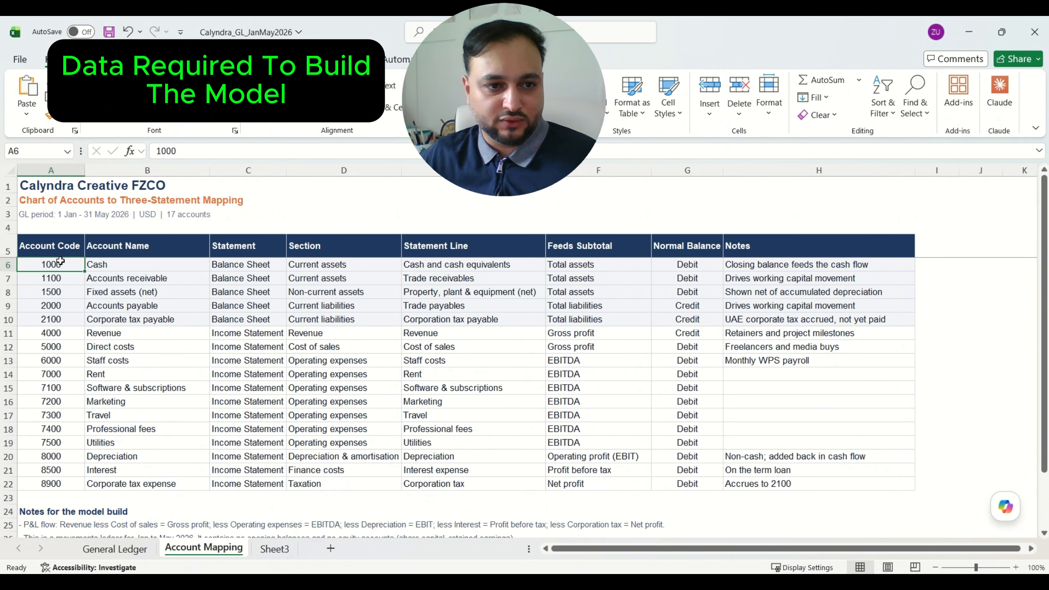
left_click_drag(73, 260, 684, 488)
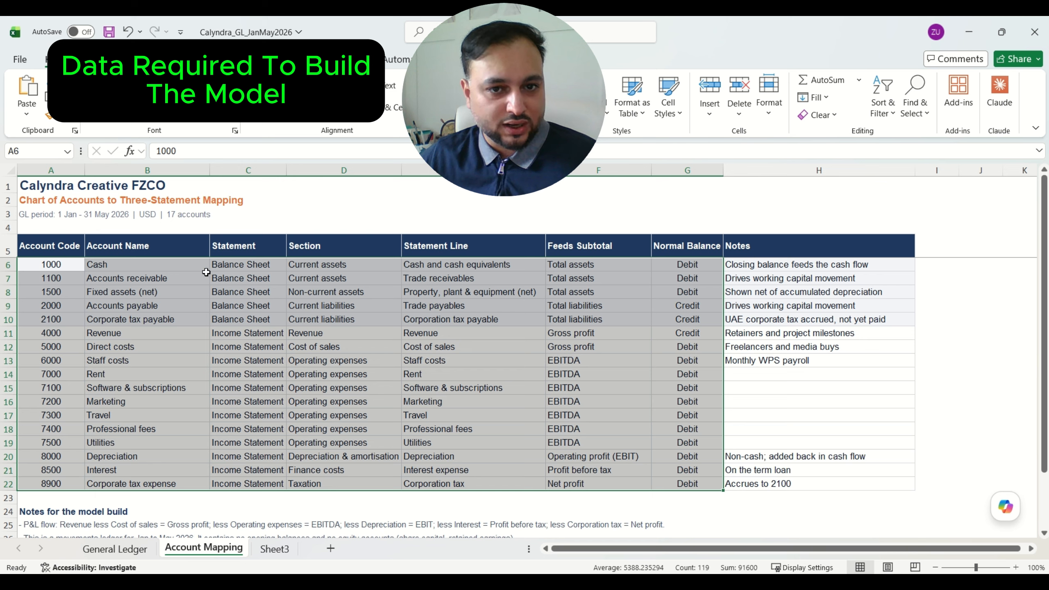
left_click_drag(99, 265, 167, 485)
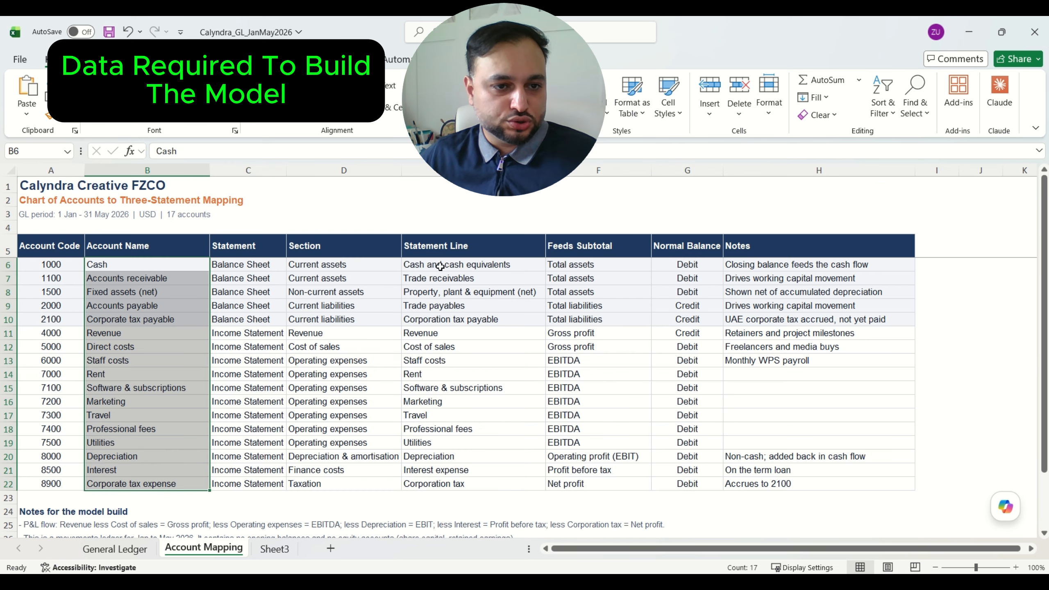
left_click_drag(441, 266, 454, 483)
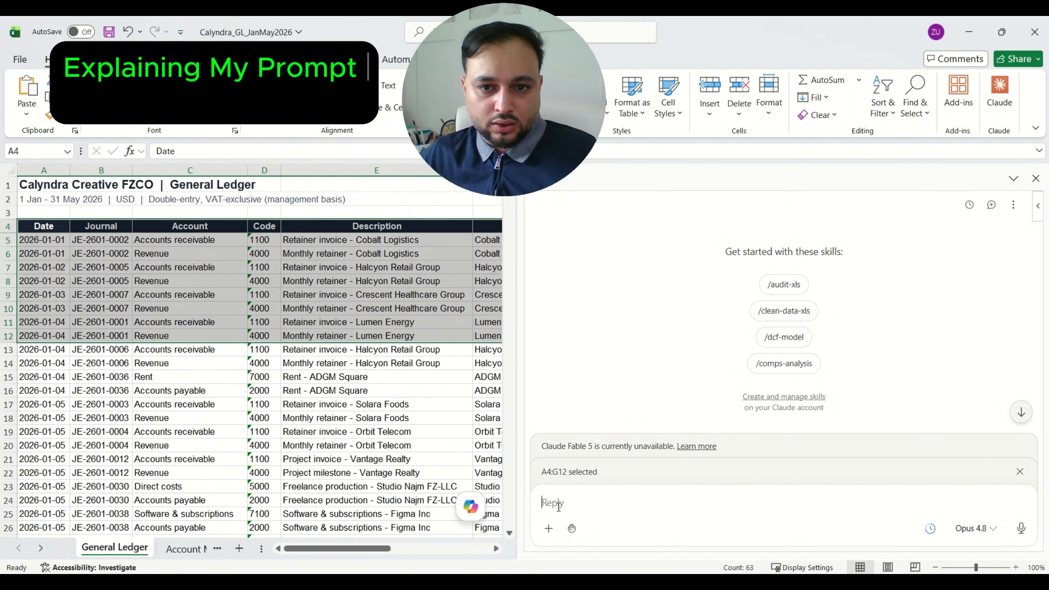
- Paste the prepared Calyndra Creative FZCO prompt requesting a linked three-statement model with monthly income statement, drop-down balance sheet and indirect cash flow
key("ctrl+v")
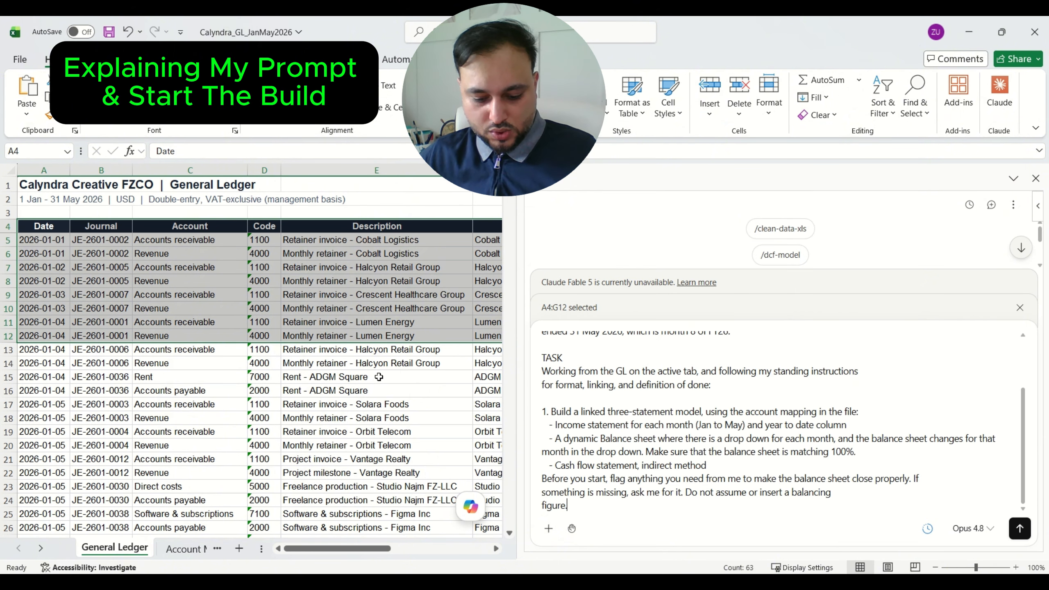
scroll(620, 426, "up", 3)
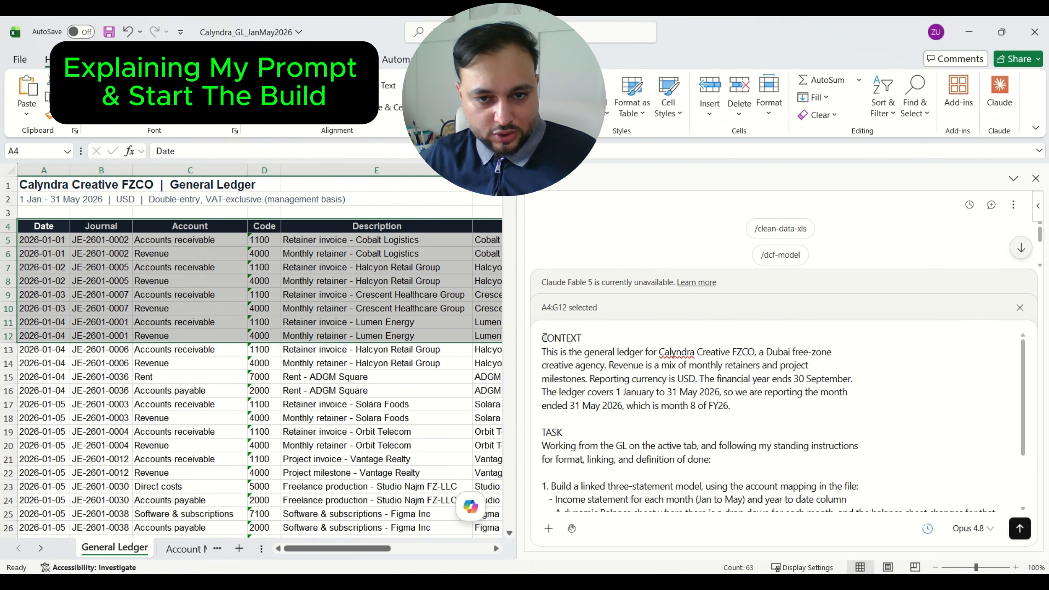
left_click_drag(542, 338, 737, 404)
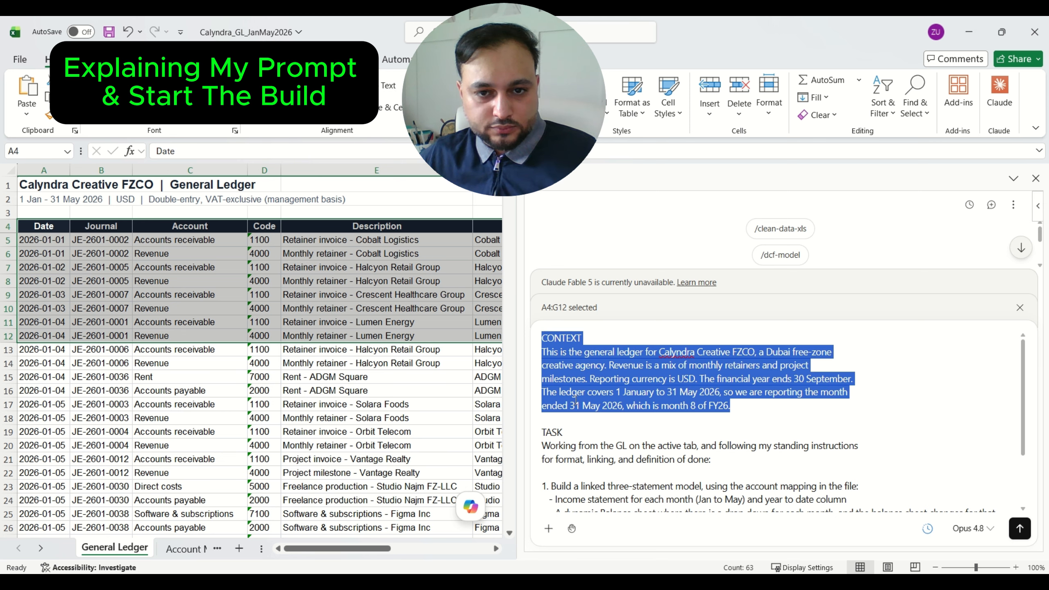
left_click(593, 404)
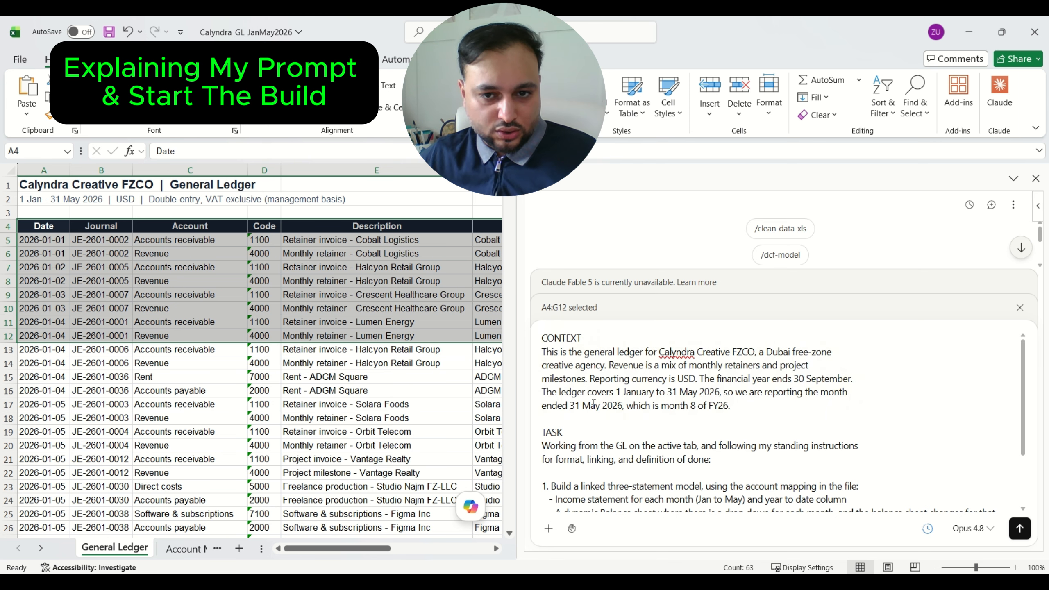
- Review the prompt's TASK section, covering the three statements, the dynamic balance sheet and the request to flag missing information
scroll(594, 404, "down", 2)
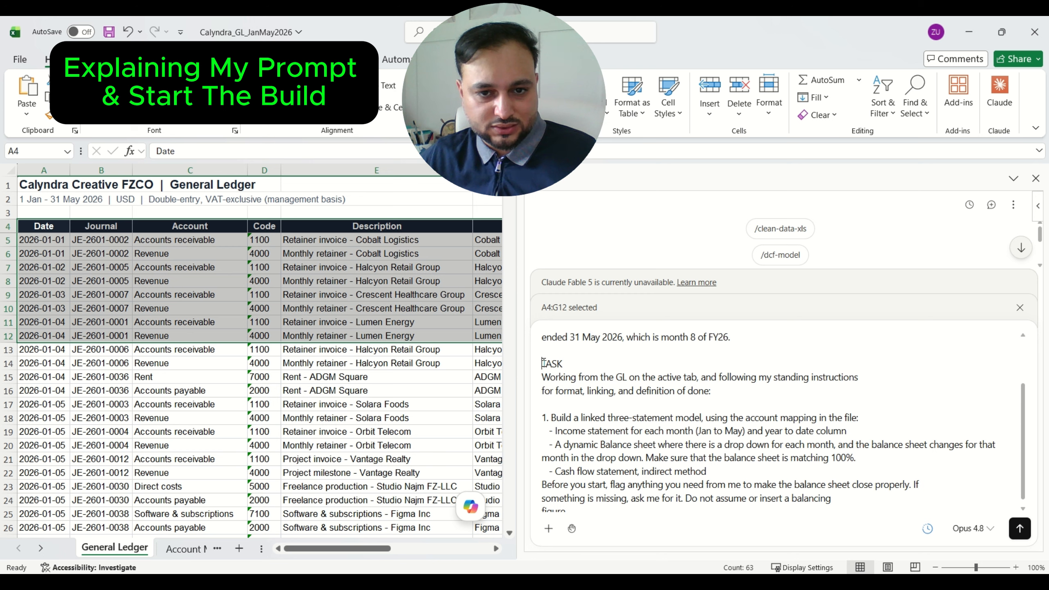
left_click_drag(542, 364, 565, 364)
left_click(564, 407)
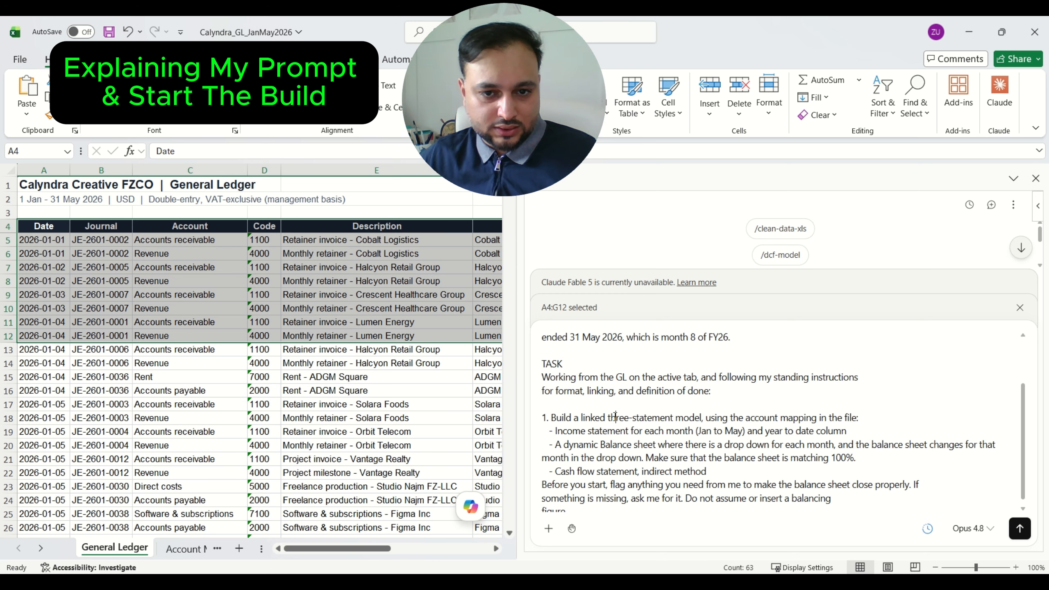
left_click_drag(616, 416, 684, 417)
scroll(677, 419, "down", 1)
left_click_drag(567, 425, 616, 426)
left_click(611, 437)
double_click(613, 437)
left_click(540, 480)
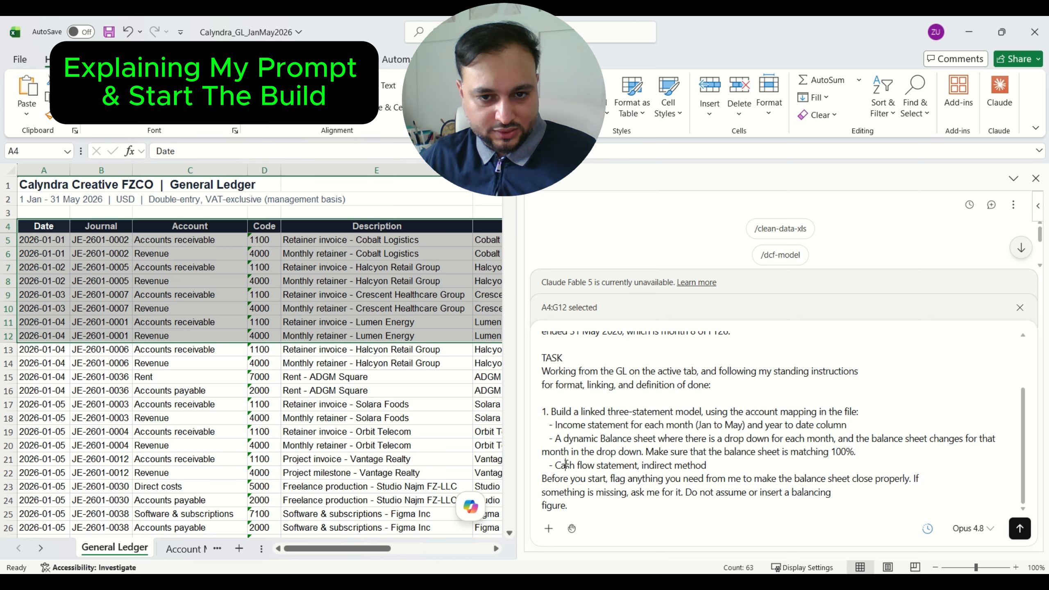
left_click_drag(564, 465, 626, 465)
left_click(664, 452)
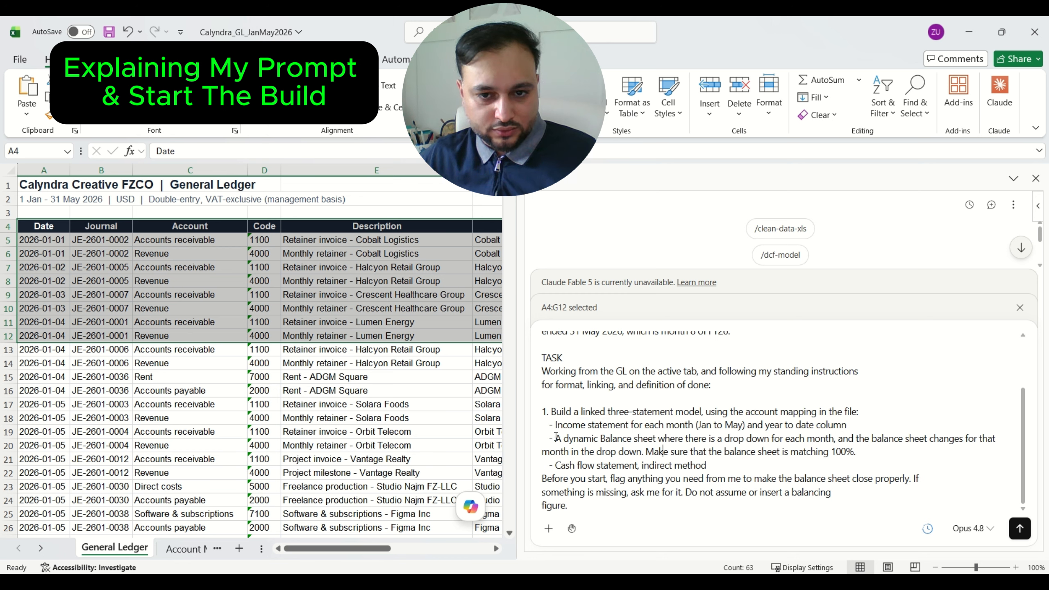
left_click_drag(557, 437, 864, 449)
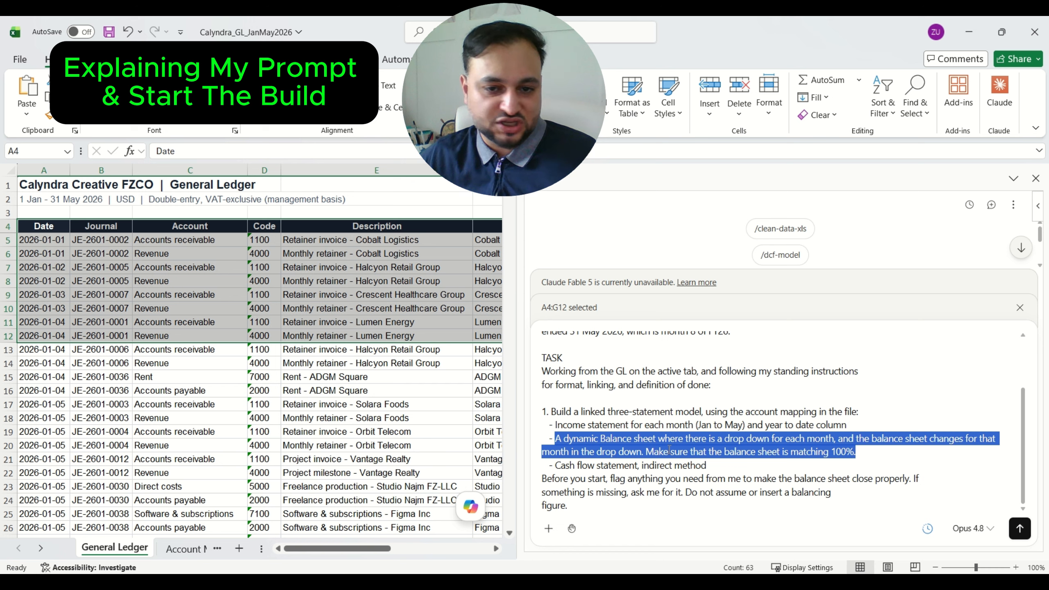
left_click(543, 480)
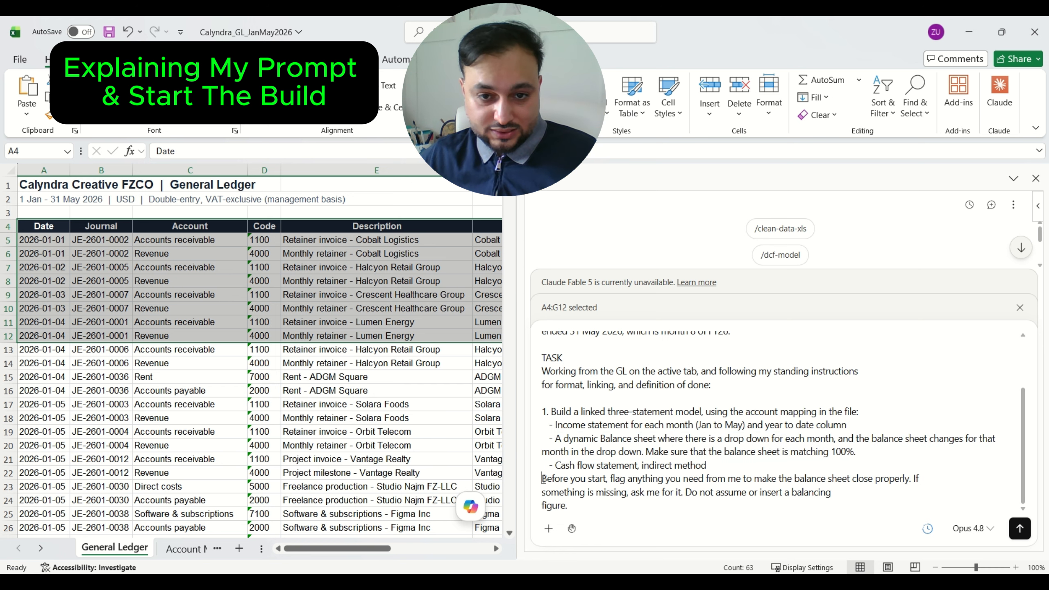
left_click_drag(543, 480, 752, 501)
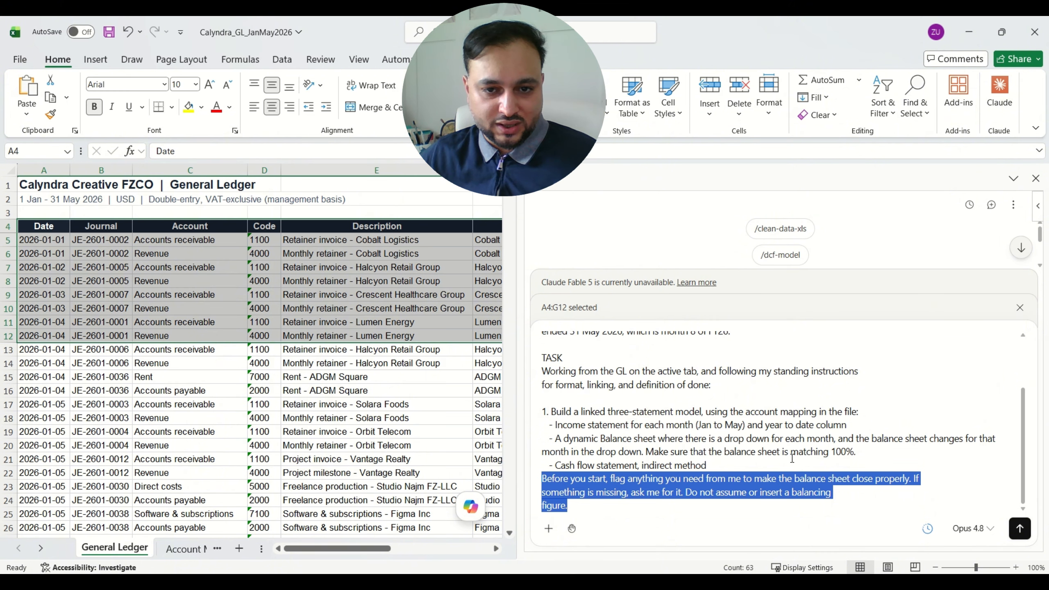
- Submit the prompt and allow each pending edit once so Claude sets up the Claude Log sheet as first tab
left_click(1019, 529)
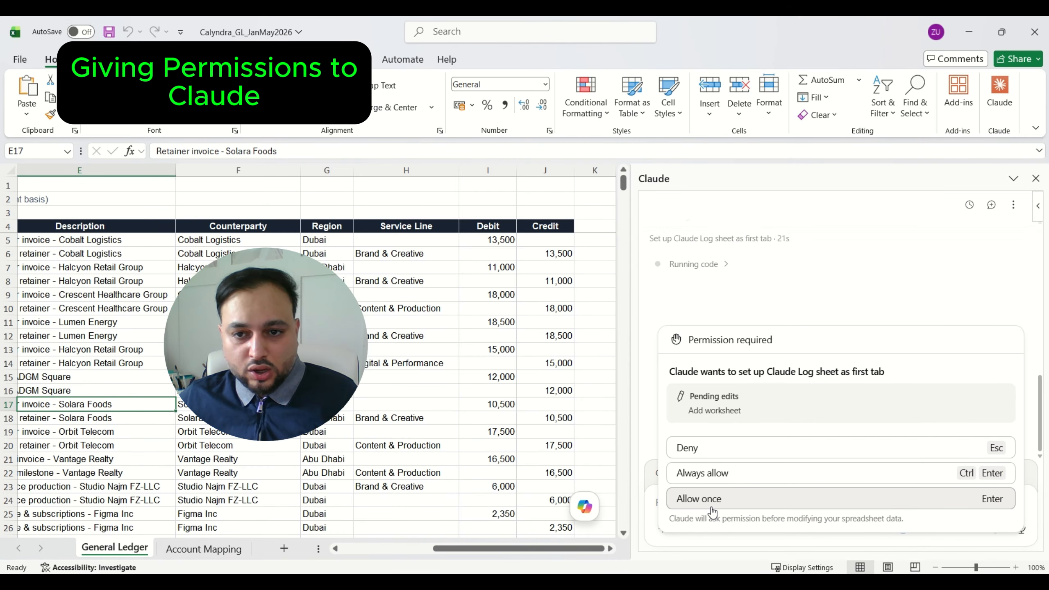
left_click(714, 499)
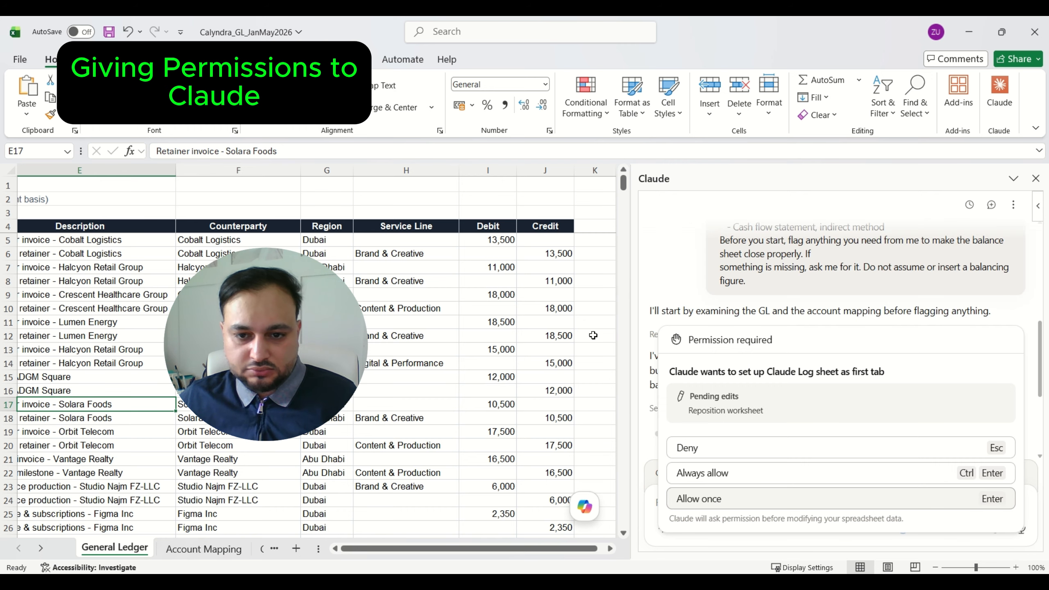
left_click(771, 509)
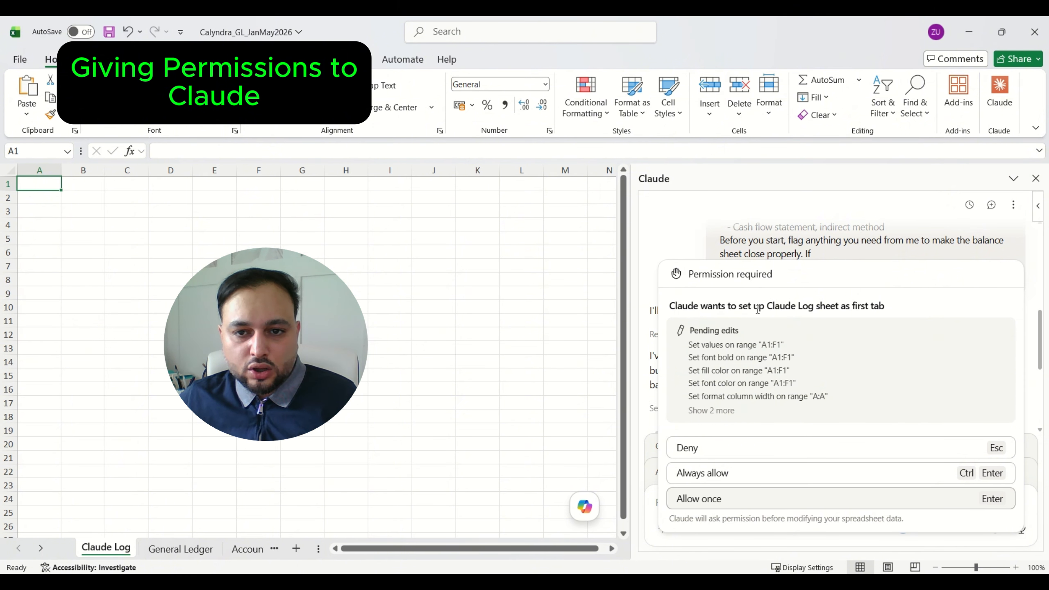
left_click(780, 507)
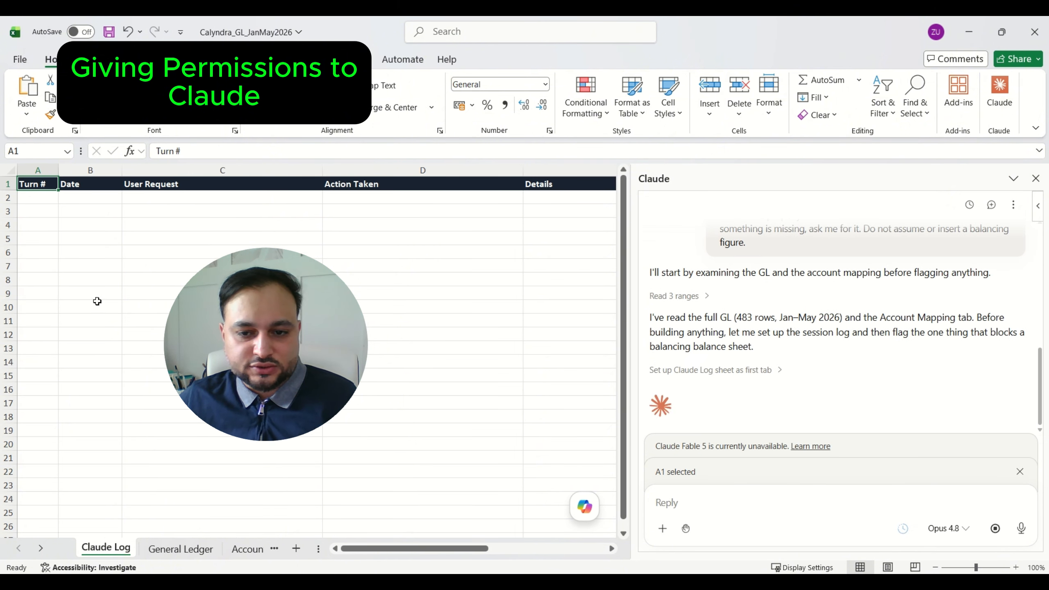
- Allow Claude once to set the cell range that records the first entry in the Claude Log sheet
scroll(308, 351, "down", 1)
scroll(308, 352, "down", 3)
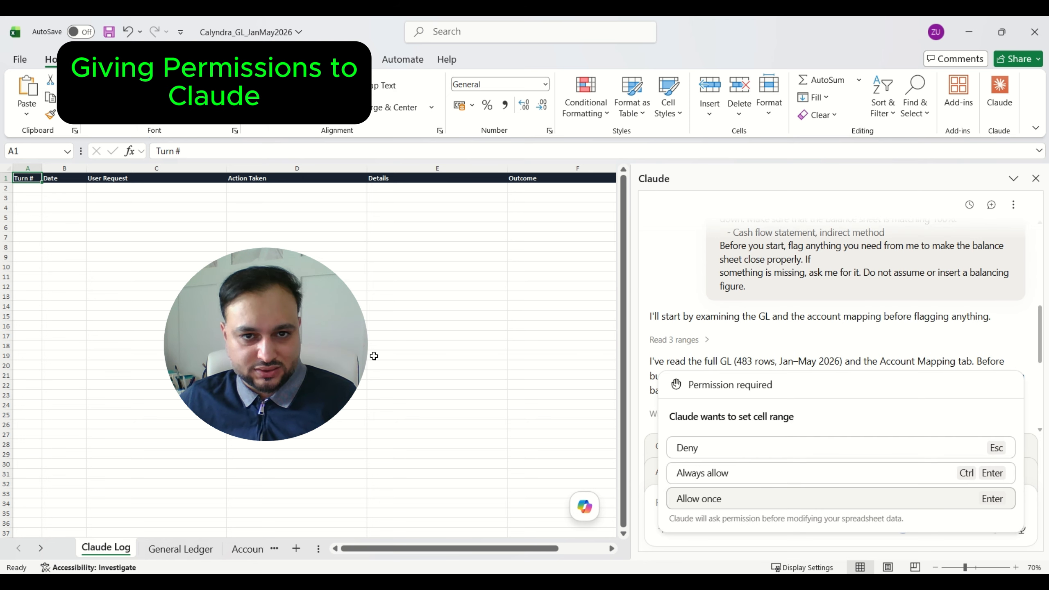
left_click(730, 500)
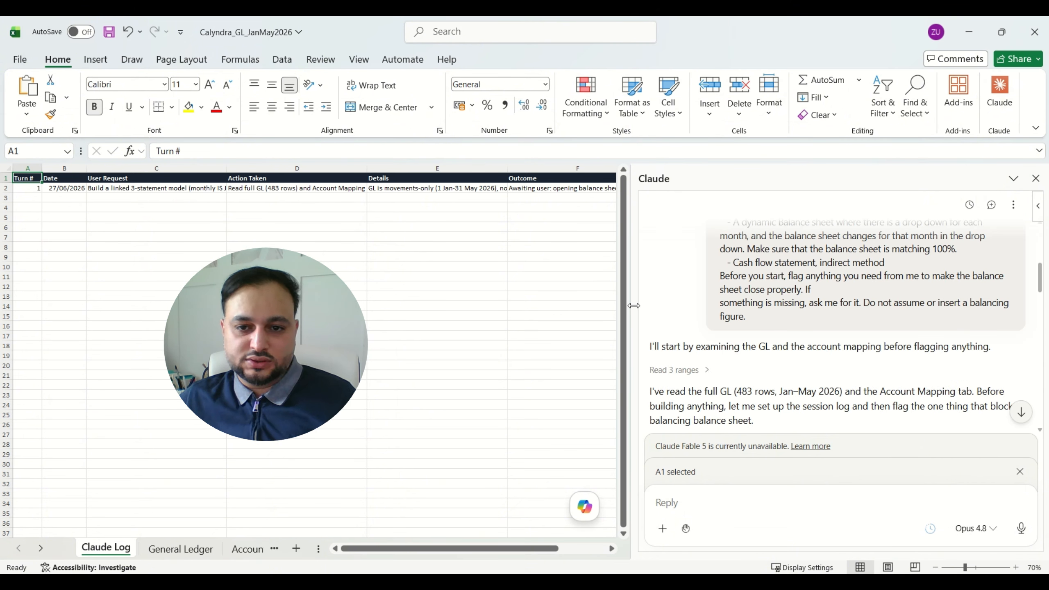
- Widen the Claude pane and read its request for opening balances and its three flags on loan, corporation tax and year-end
left_click_drag(634, 306, 390, 296)
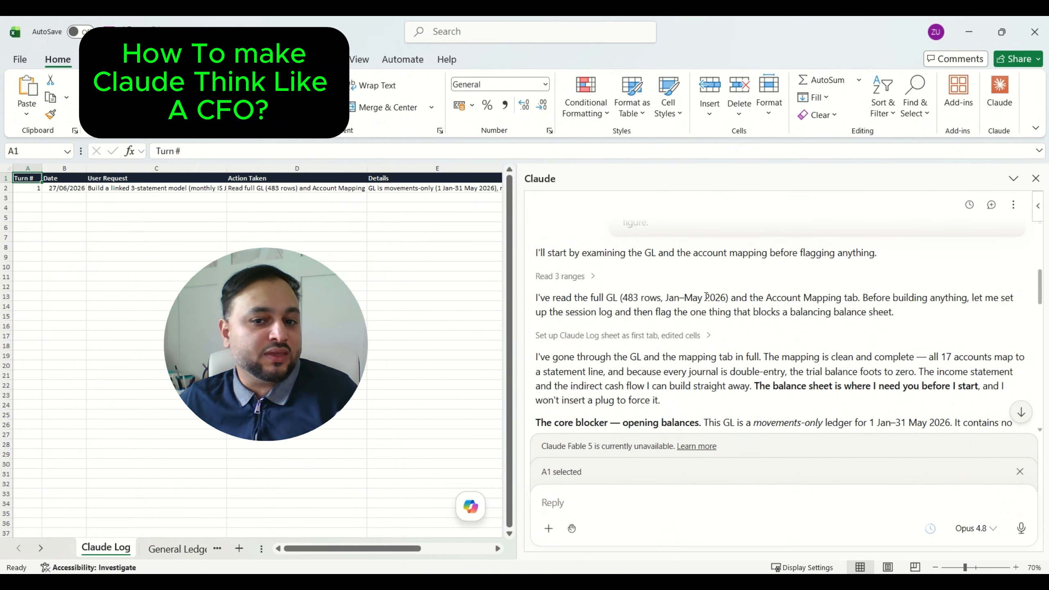
scroll(706, 296, "down", 2)
scroll(708, 296, "down", 9)
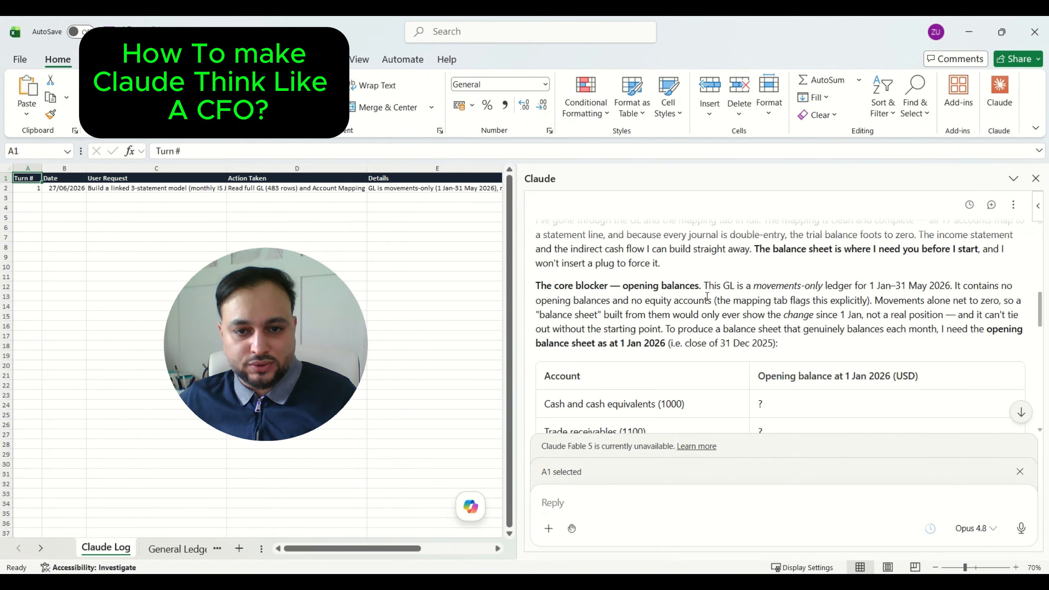
scroll(632, 355, "down", 2)
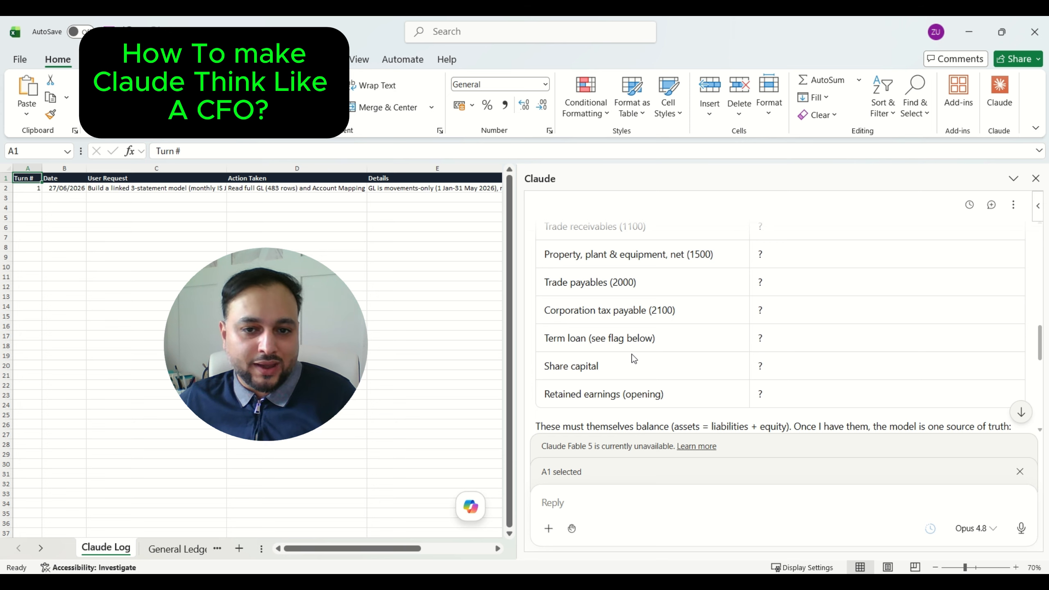
scroll(634, 359, "down", 2)
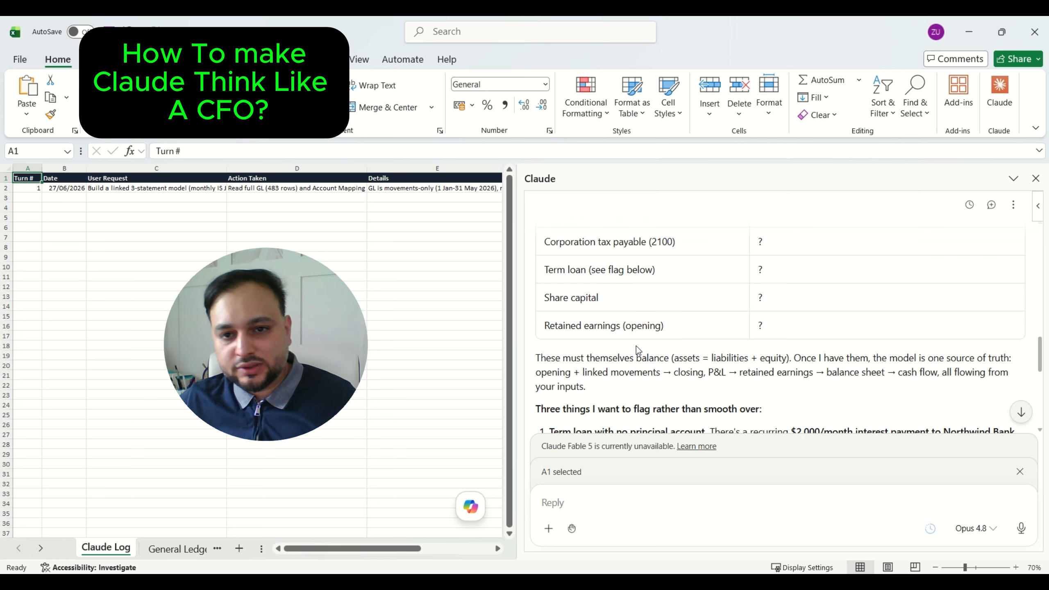
scroll(638, 344, "down", 4)
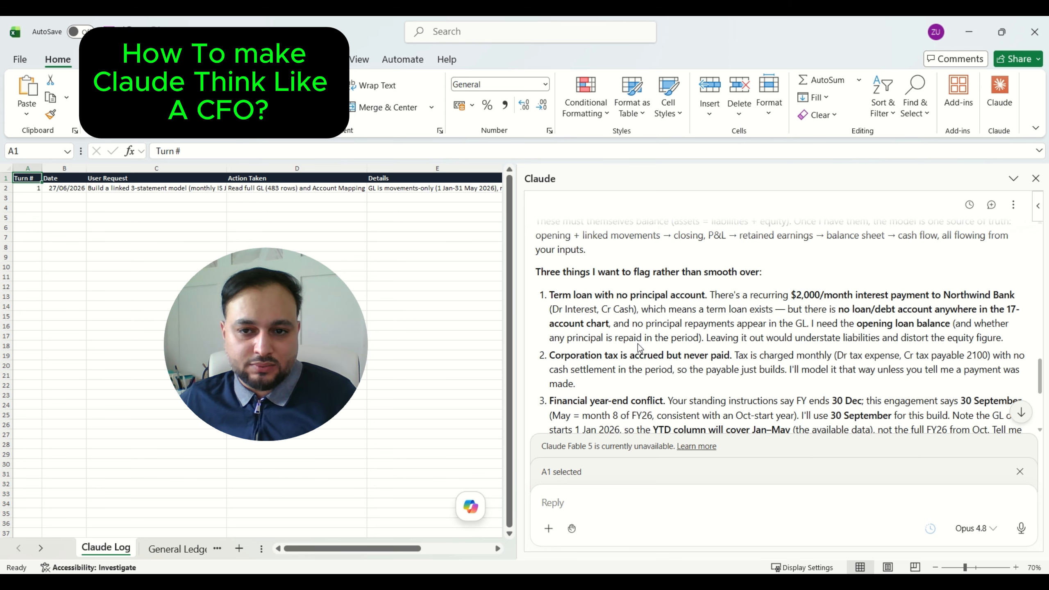
scroll(638, 344, "down", 3)
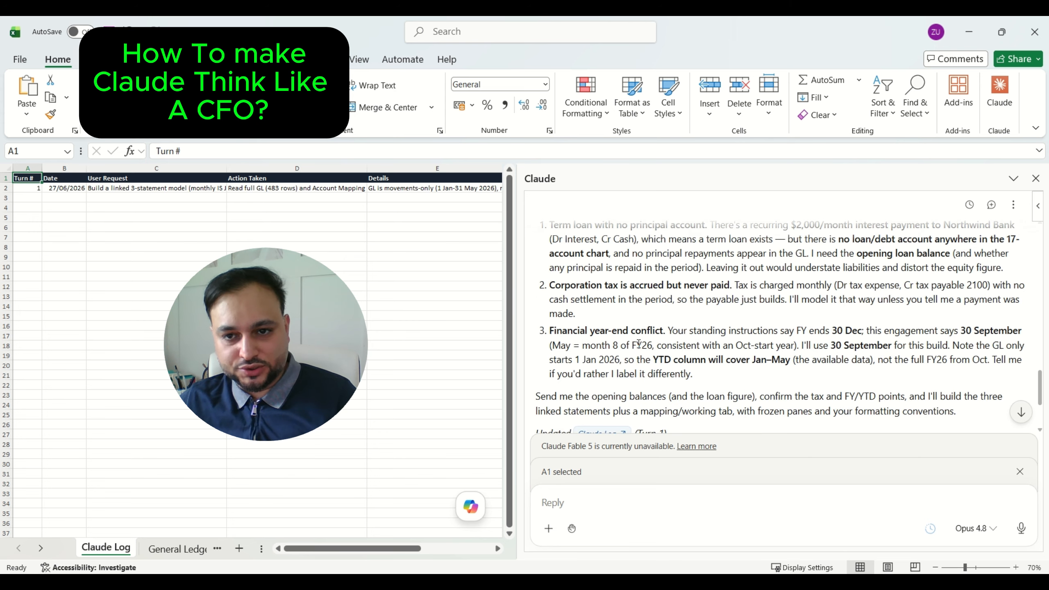
scroll(603, 305, "up", 6)
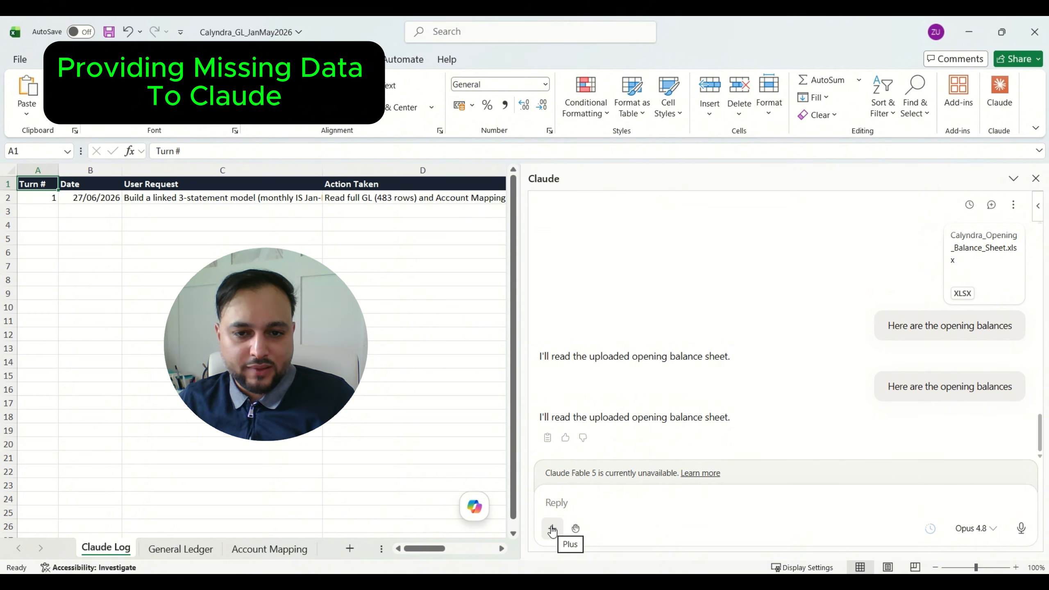
- Attach the Calyndra_Opening_Balance_Sheet file and send it to Claude with the message "Here are the opening balances"
left_click(552, 530)
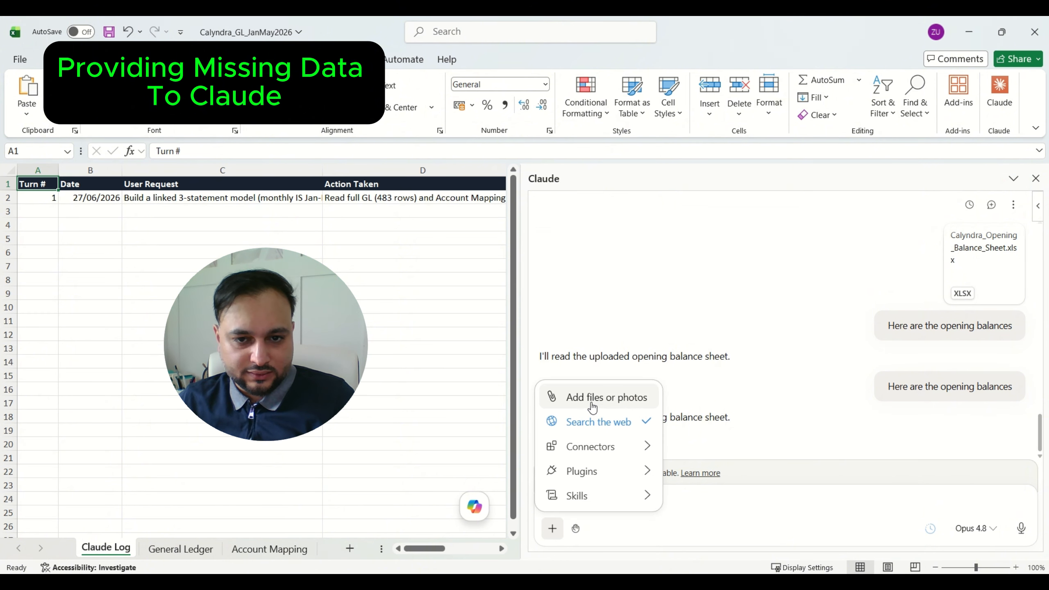
left_click(591, 404)
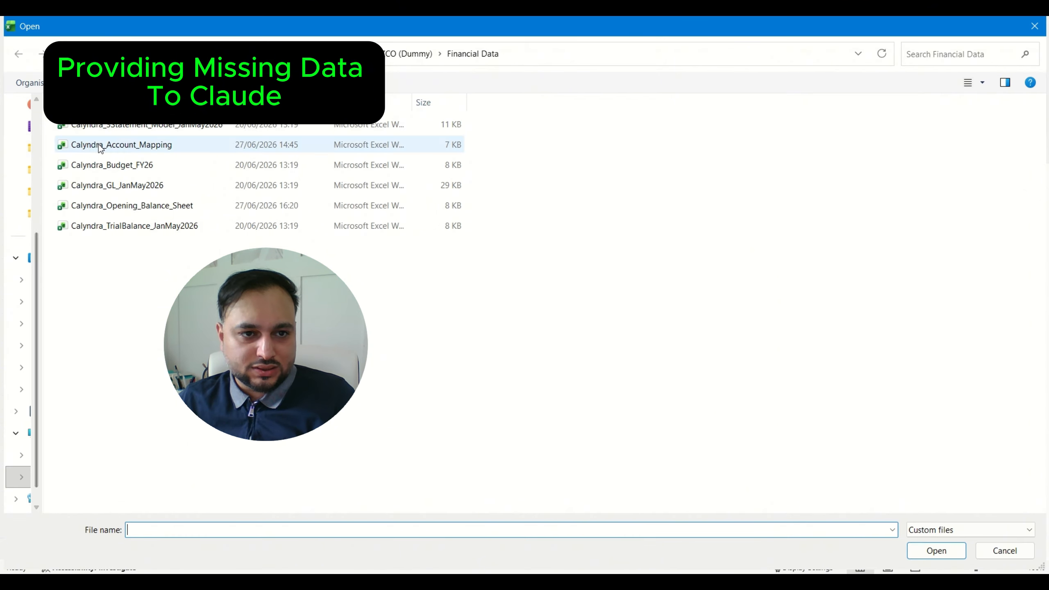
left_click(140, 206)
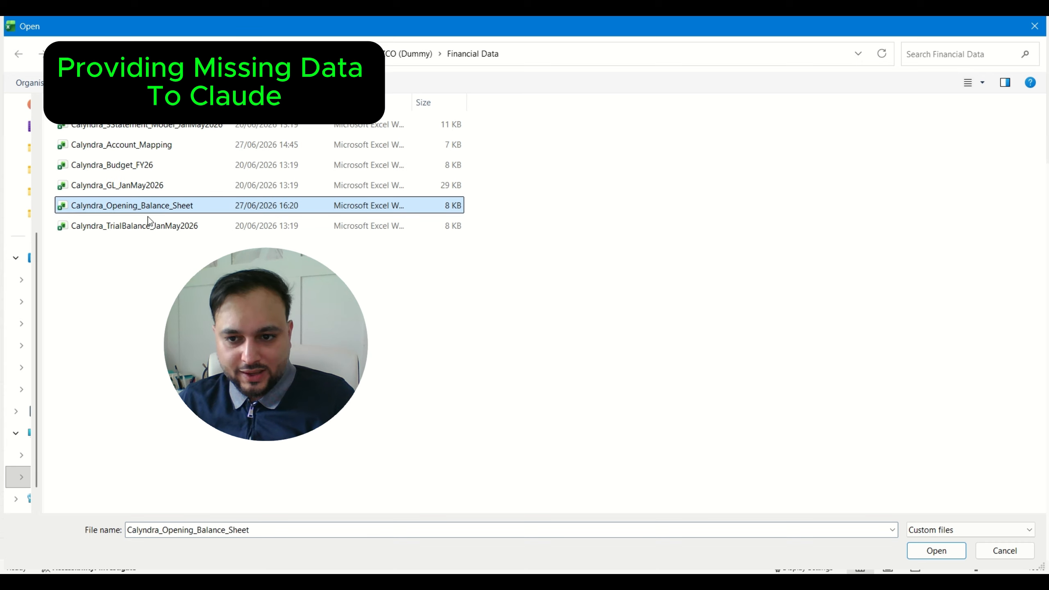
left_click(940, 552)
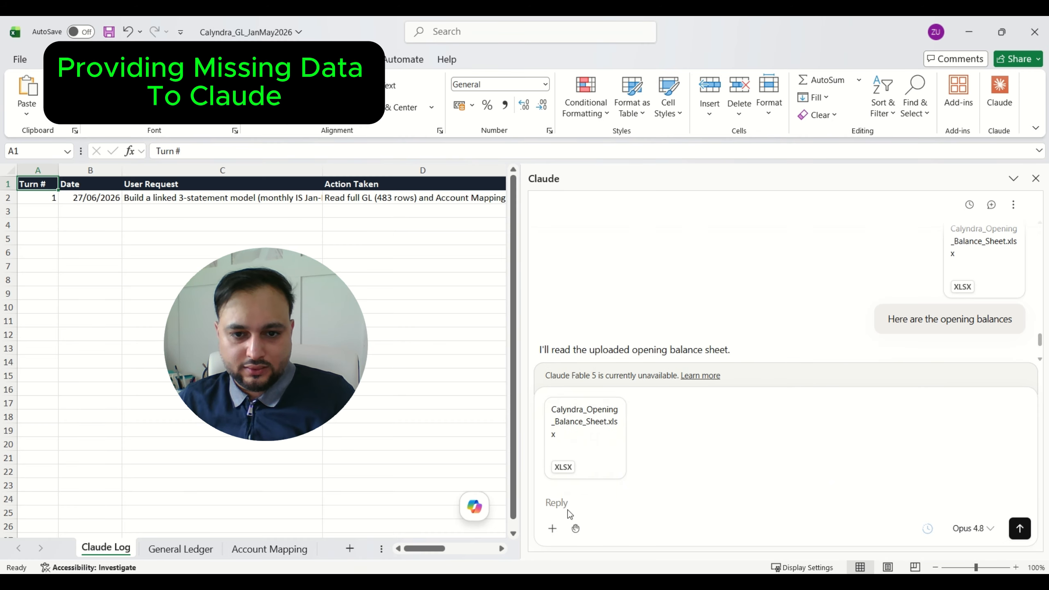
left_click(568, 508)
type("Here are the opening balances")
key("Return")
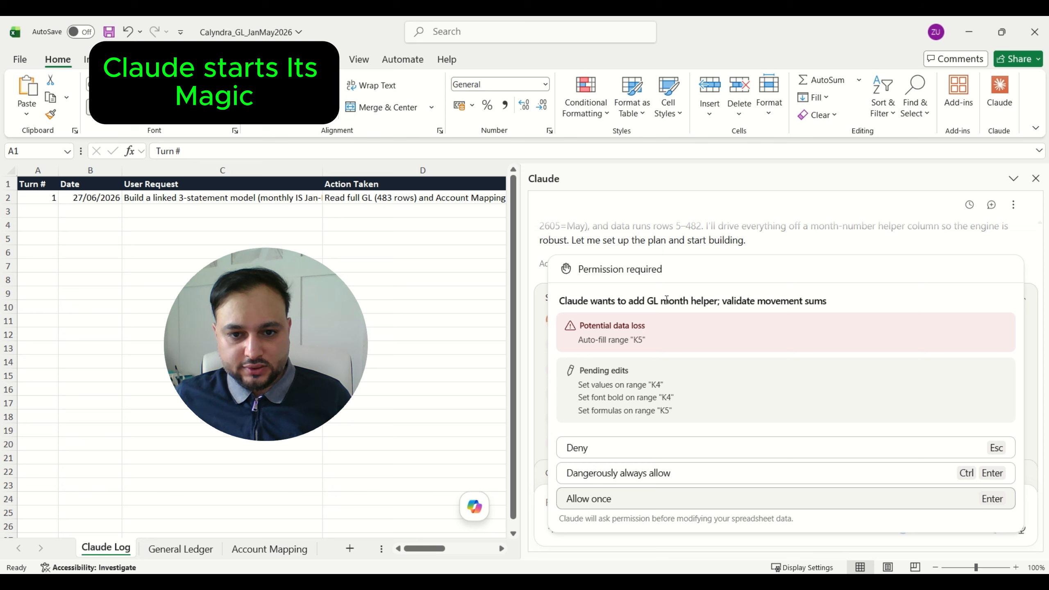
- Allow Claude once for each edit adding the GL month helper and validating movement sums, including the worksheet deletion
left_click(622, 506)
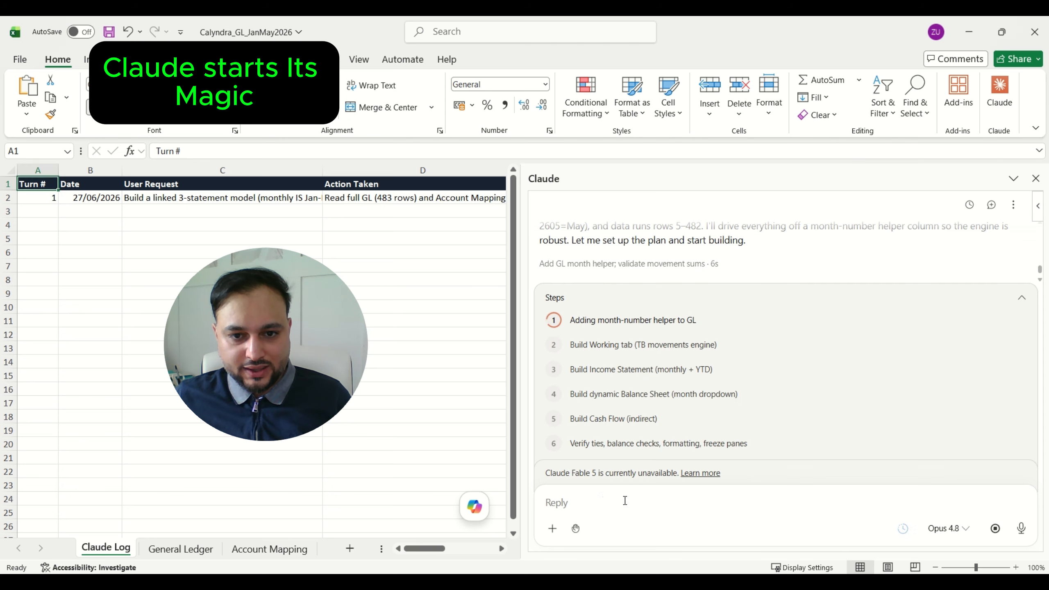
left_click(614, 500)
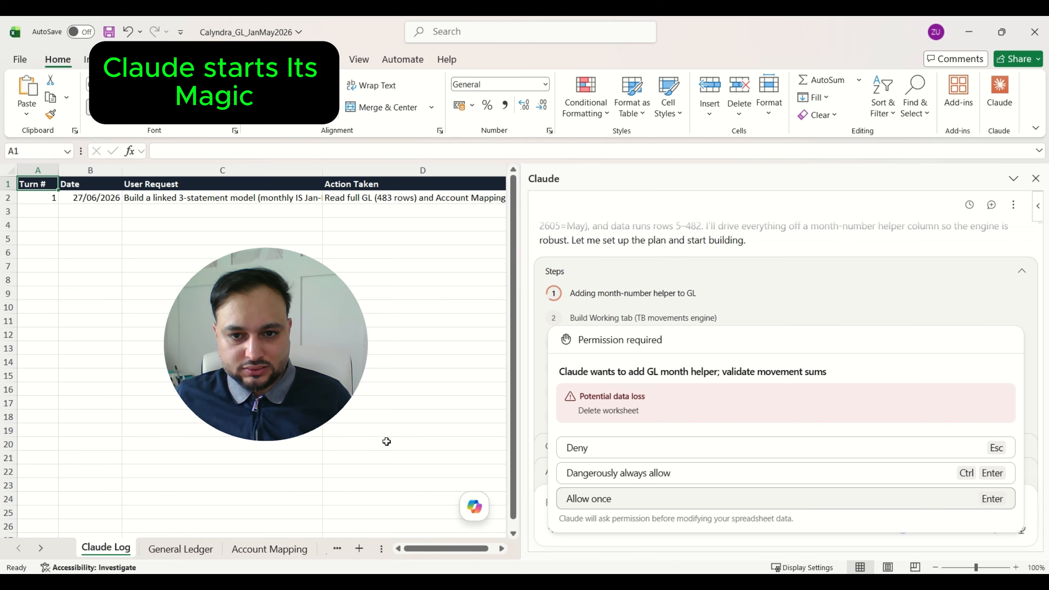
left_click(643, 503)
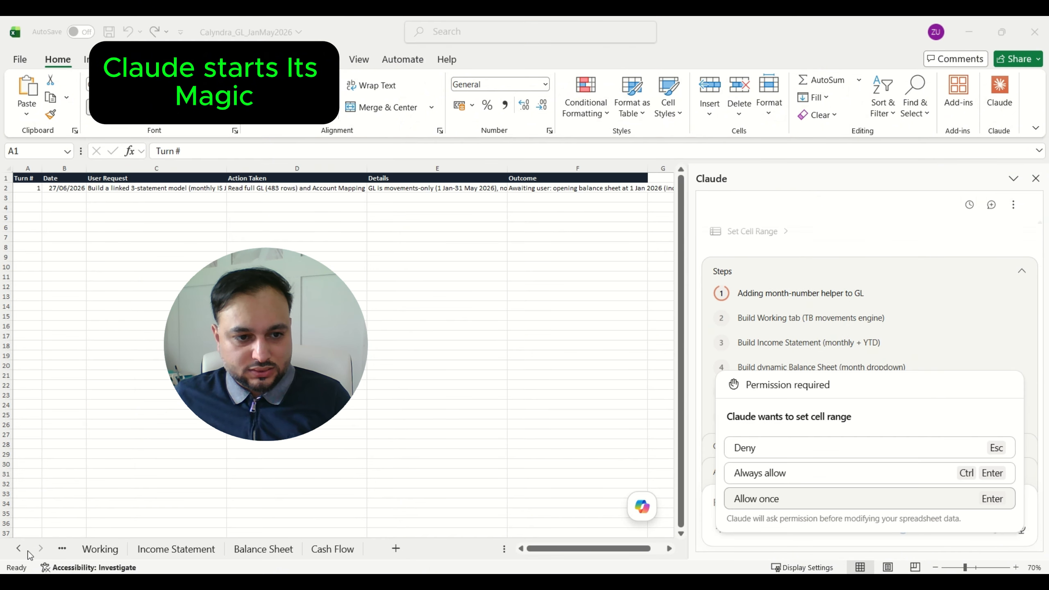
- Allow each pending edit once so Claude builds the Working sheet with account movements and opening balances
left_click(19, 548)
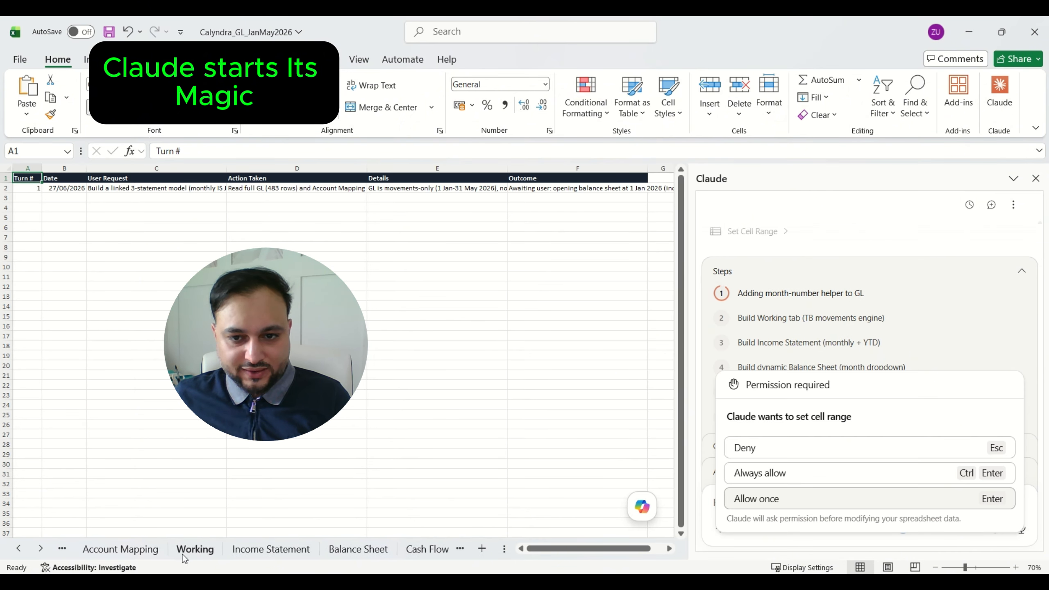
left_click(810, 499)
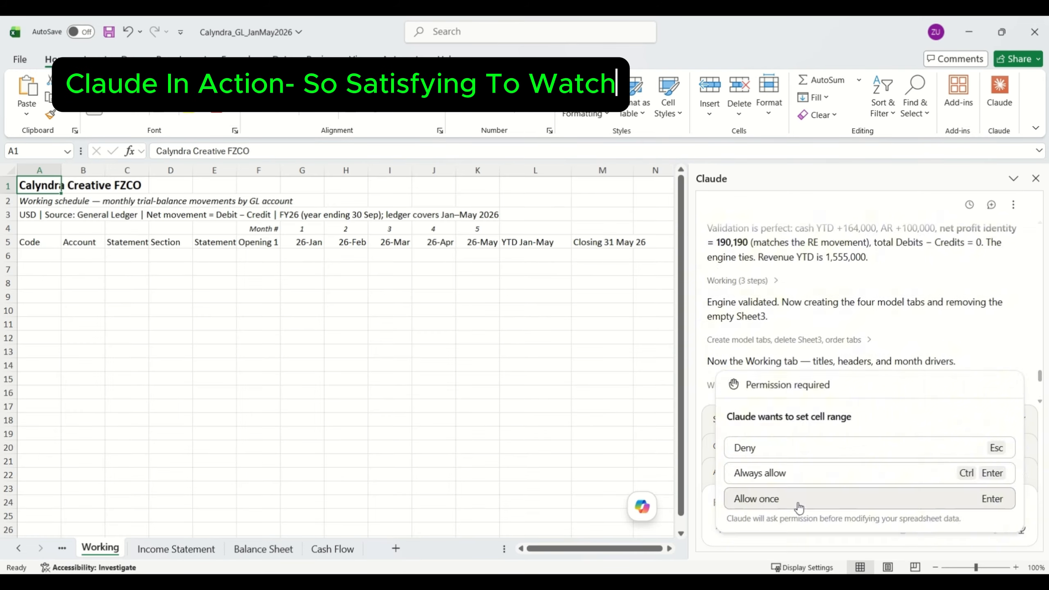
left_click(799, 503)
scroll(580, 426, "down", 1)
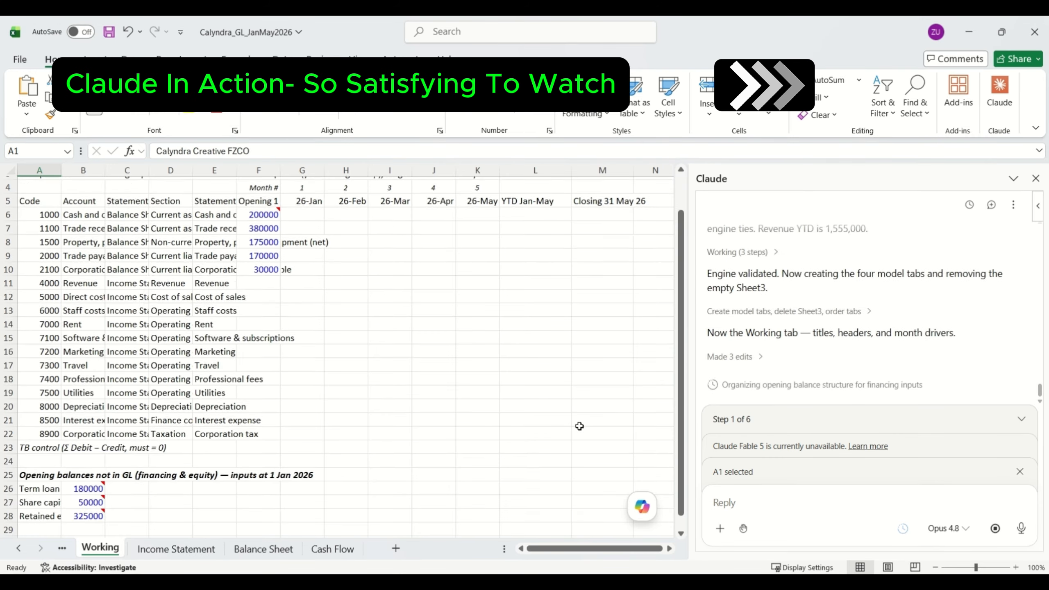
scroll(580, 426, "up", 1)
left_click(758, 500)
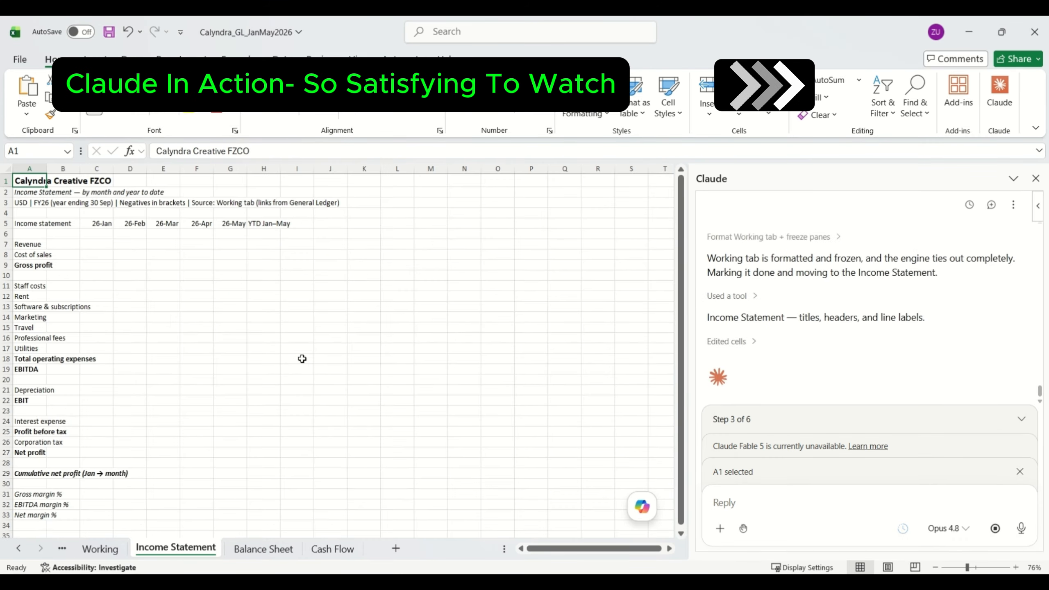
- Allow each pending edit once so Claude fills and formats the Income Statement, with the sheet zoomed to 70%
left_click(464, 192)
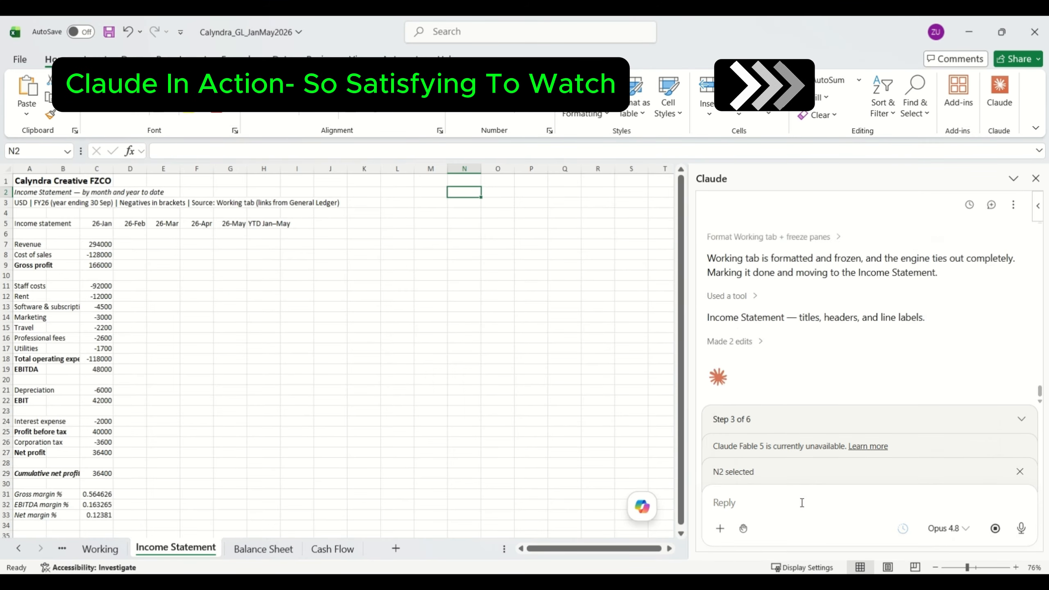
left_click_drag(967, 568, 965, 569)
left_click(520, 348)
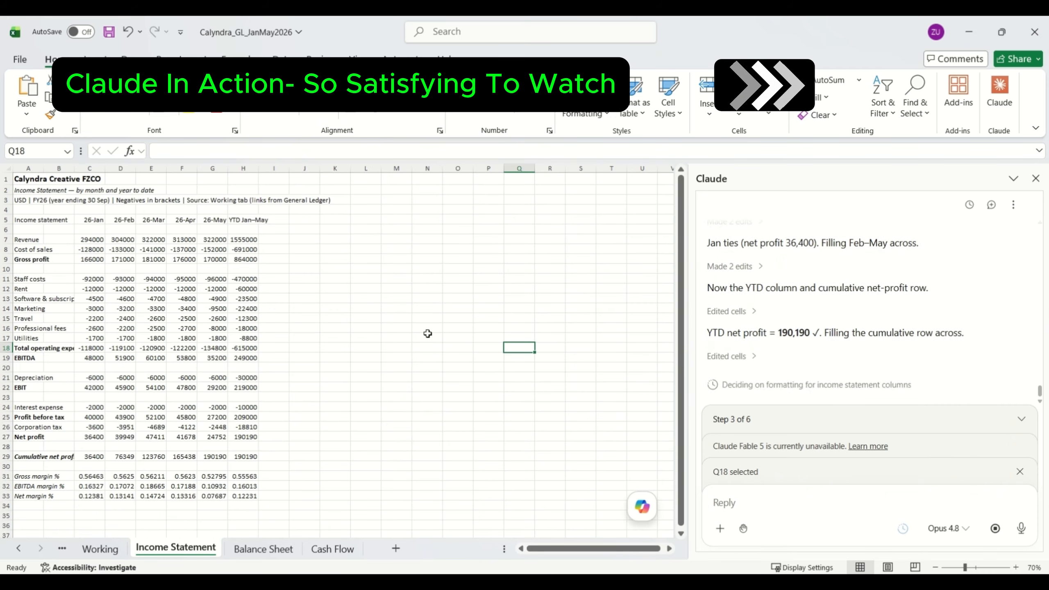
left_click(825, 498)
left_click(765, 499)
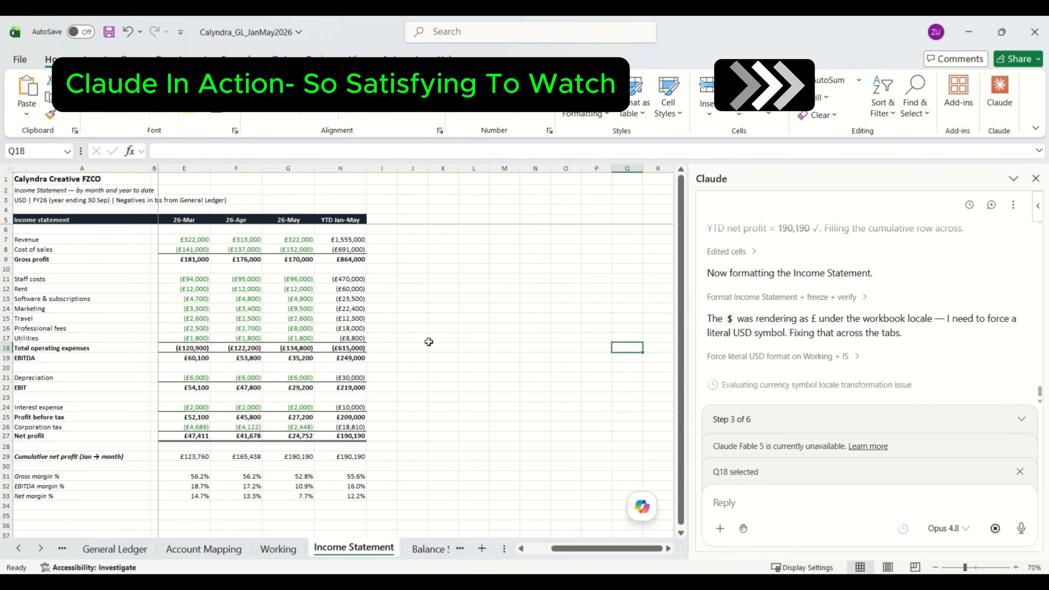
left_click(760, 499)
left_click(340, 317)
left_click(735, 423)
- Open the Balance Sheet tab and allow the pending edits once so Claude builds the month-driven balance sheet
left_click(262, 548)
left_click(751, 499)
left_click(501, 284)
scroll(485, 349, "down", 1)
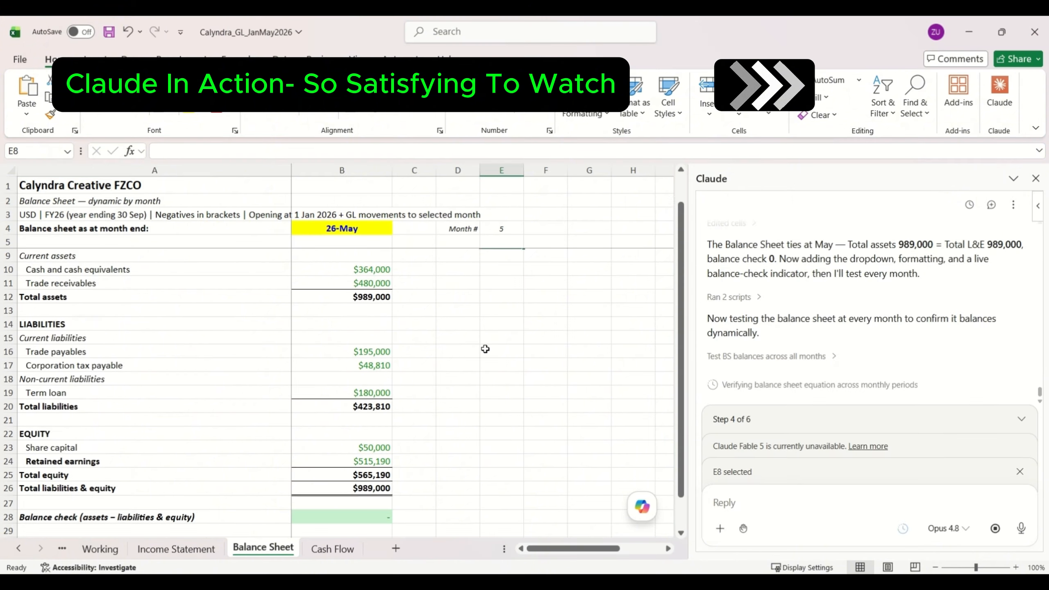
scroll(485, 349, "up", 1)
left_click(460, 502)
- Open the Cash Flow sheet and allow each pending edit once so Claude builds the indirect cash flow statement
left_click(332, 549)
left_click(759, 501)
key("Return")
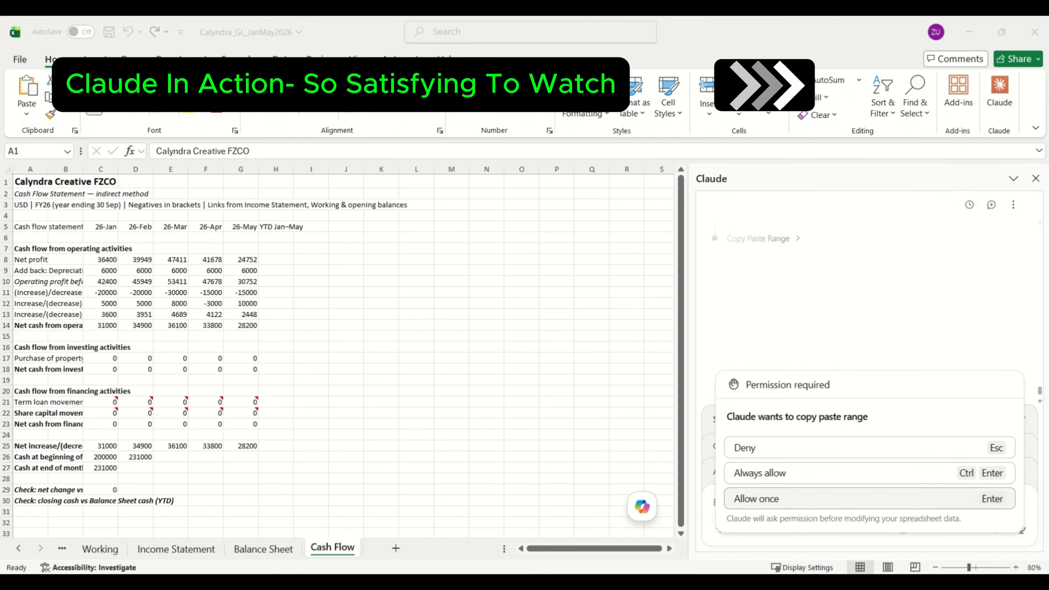
key("Return")
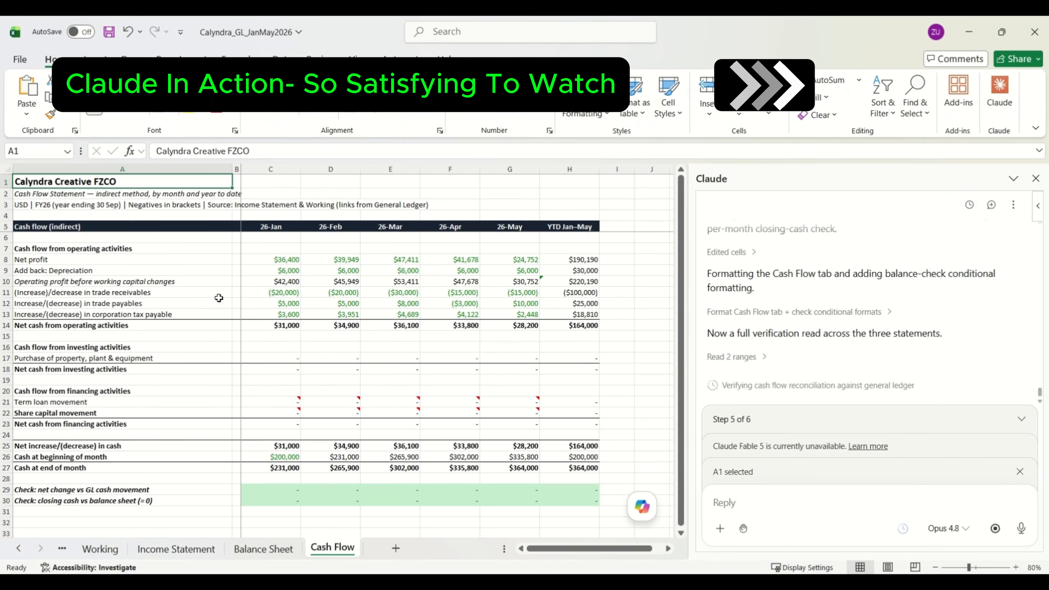
- Compare the Balance Sheet with May closing cash on the Cash Flow sheet and allow Claude's remaining edit once
left_click(263, 549)
left_click(333, 548)
left_click(510, 468)
left_click(827, 502)
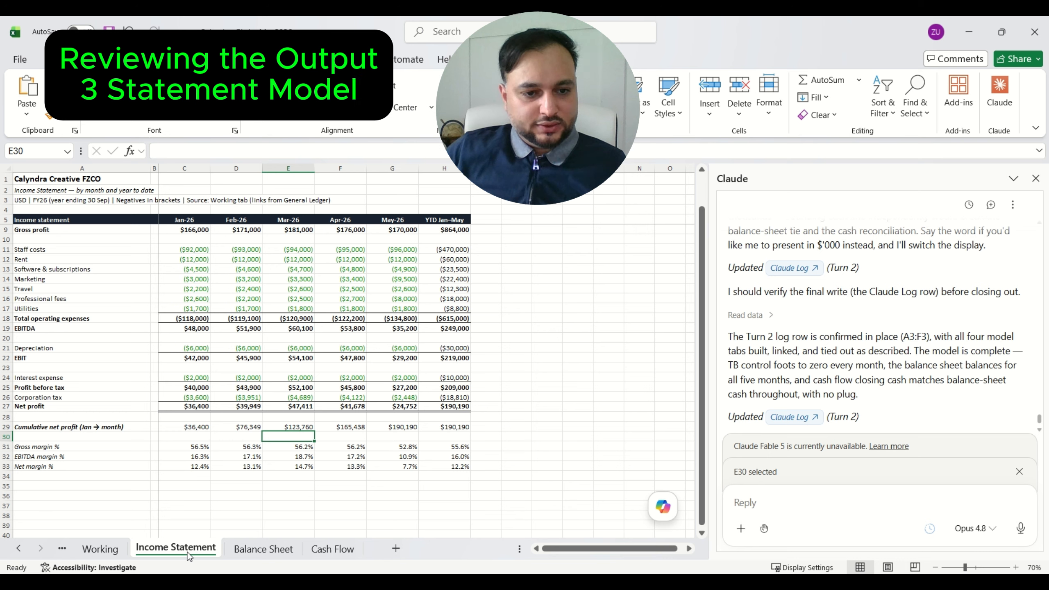
- Review the Income Statement's monthly and year-to-date figures and inspect the January EBITDA margin formula
left_click(184, 457)
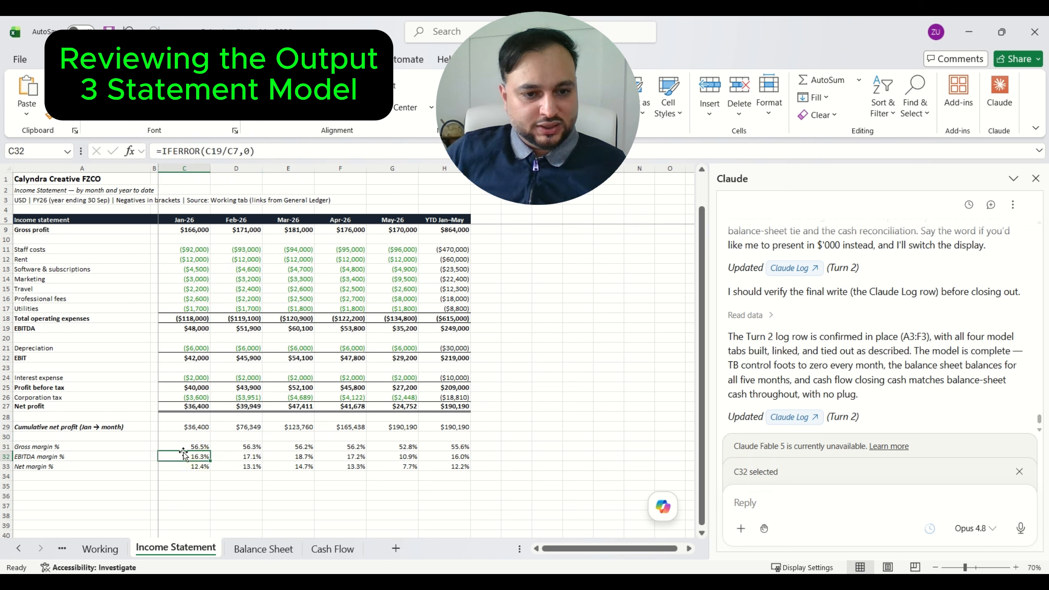
scroll(221, 410, "up", 1)
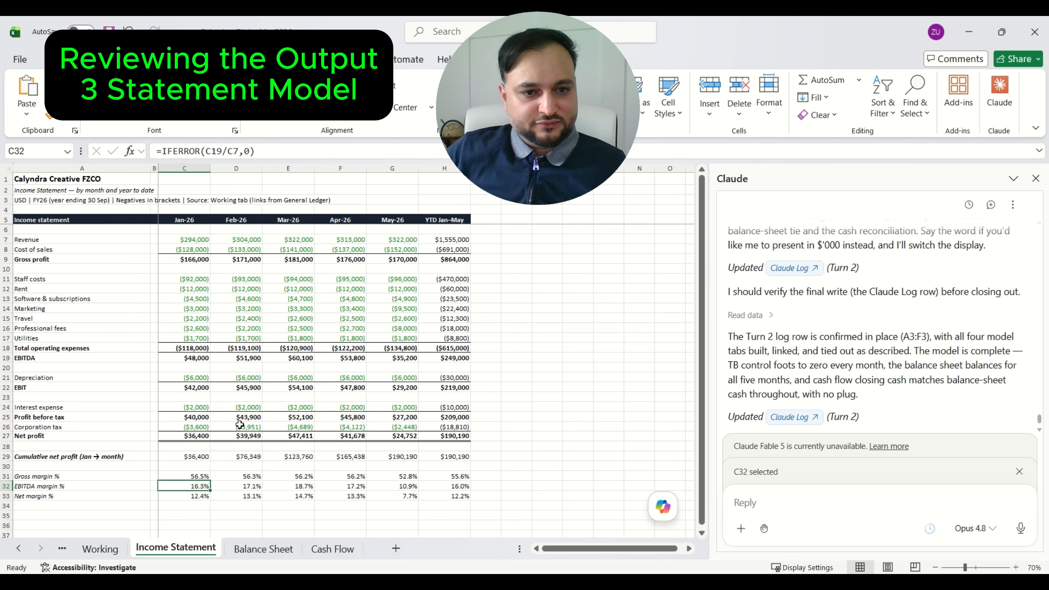
scroll(217, 383, "up", 1)
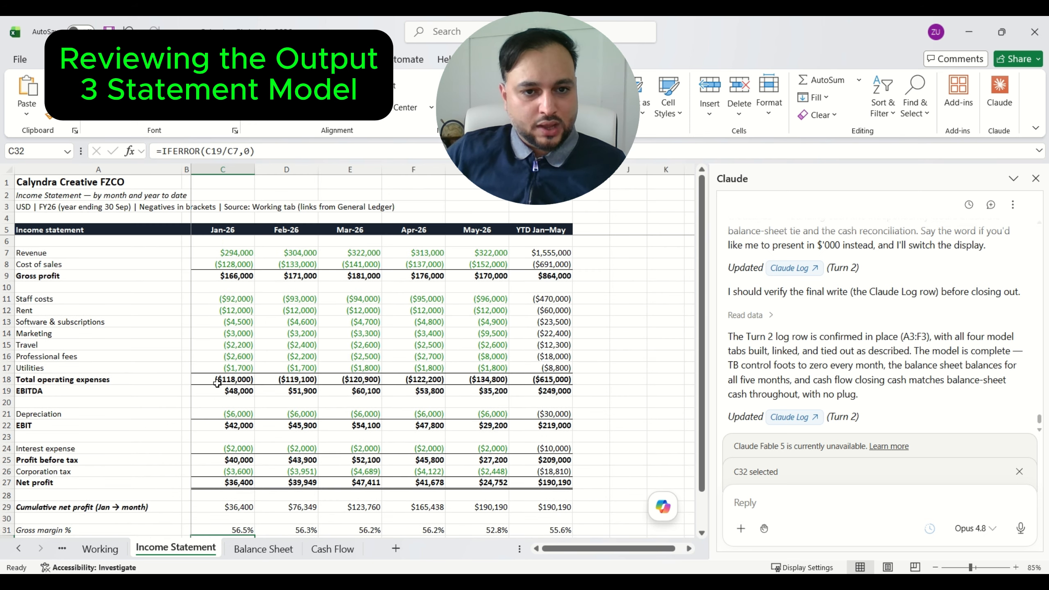
- Test the Balance Sheet's month-end selector with Jan-26 and Feb-26, inspecting the statement and balance check for each month
left_click(276, 551)
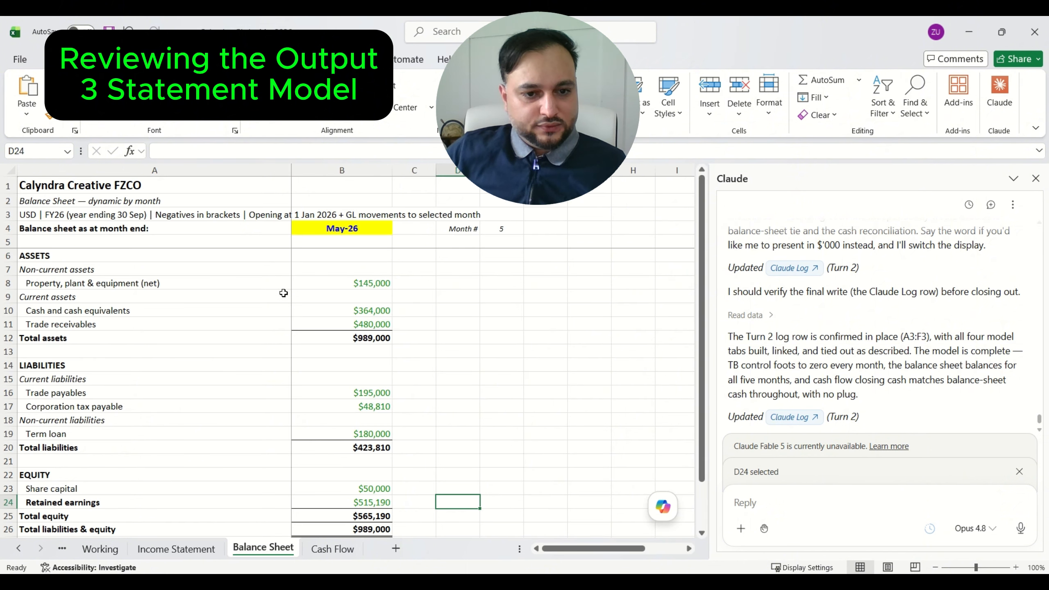
left_click(337, 231)
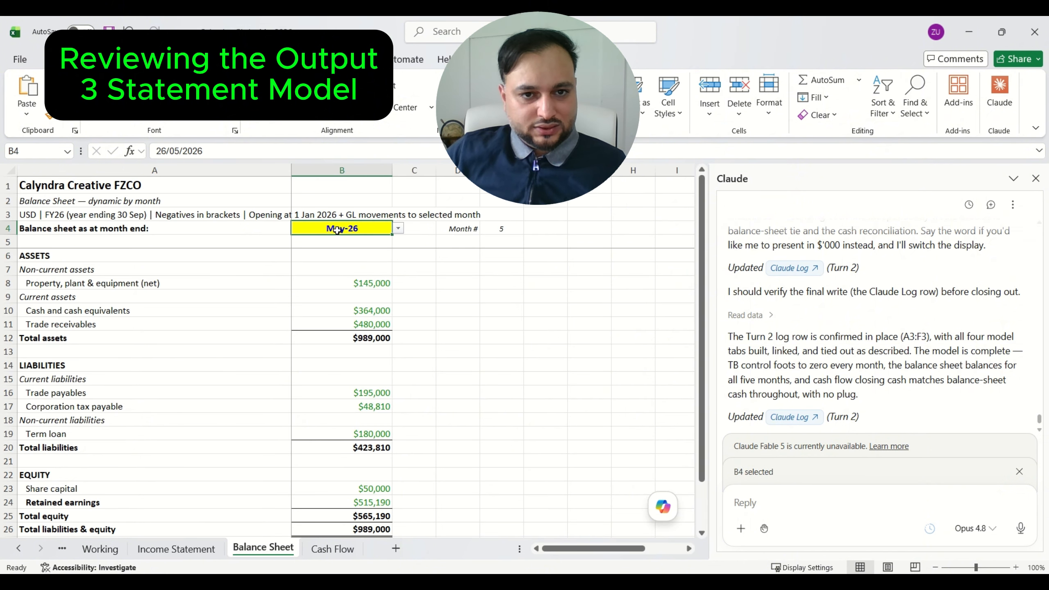
left_click(397, 229)
left_click(326, 242)
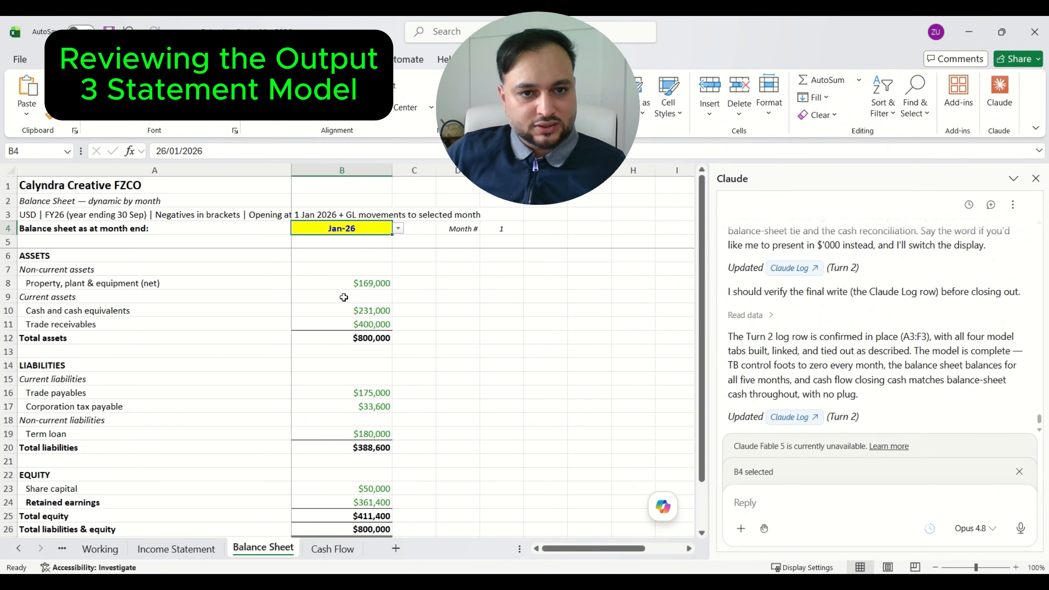
scroll(315, 347, "down", 2)
scroll(315, 347, "up", 2)
left_click(398, 229)
left_click(327, 255)
scroll(255, 378, "down", 3)
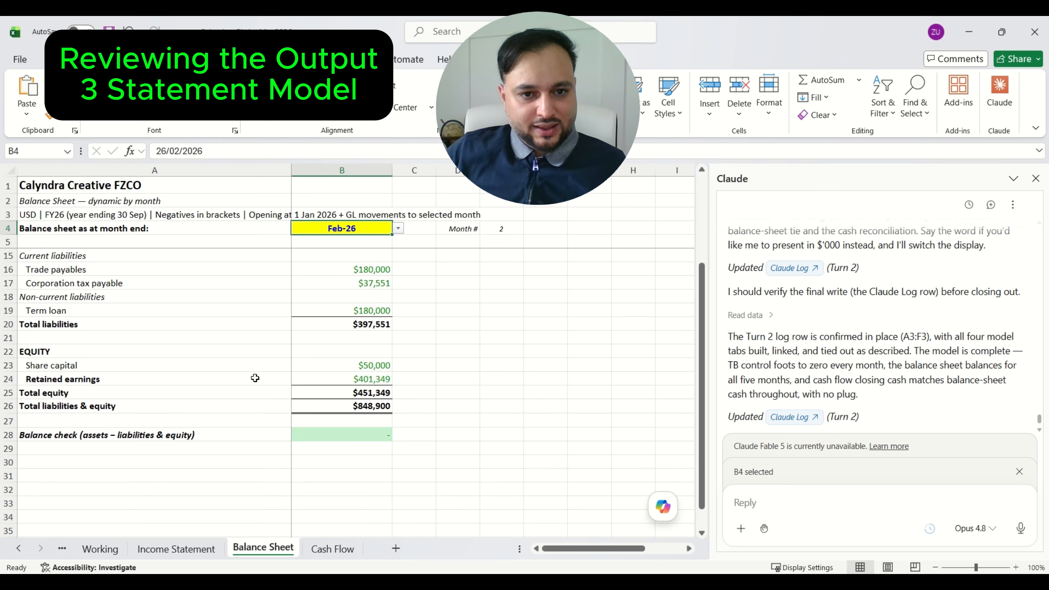
- Set the Balance Sheet's month end to May-26 and compare its cash and cash equivalents with May closing cash on the Cash Flow sheet
scroll(255, 379, "up", 3)
left_click(397, 229)
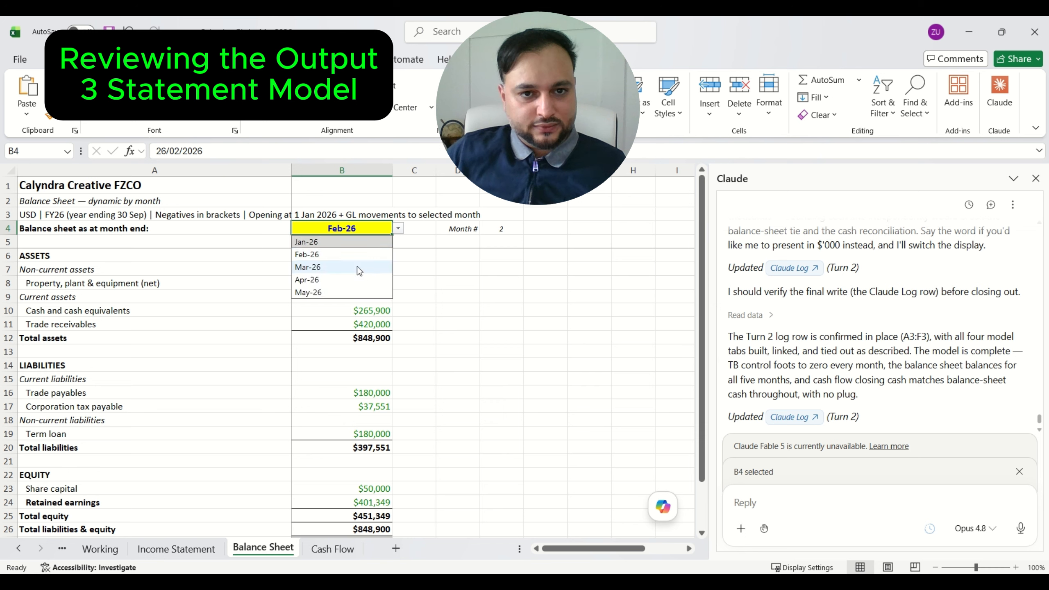
left_click(351, 293)
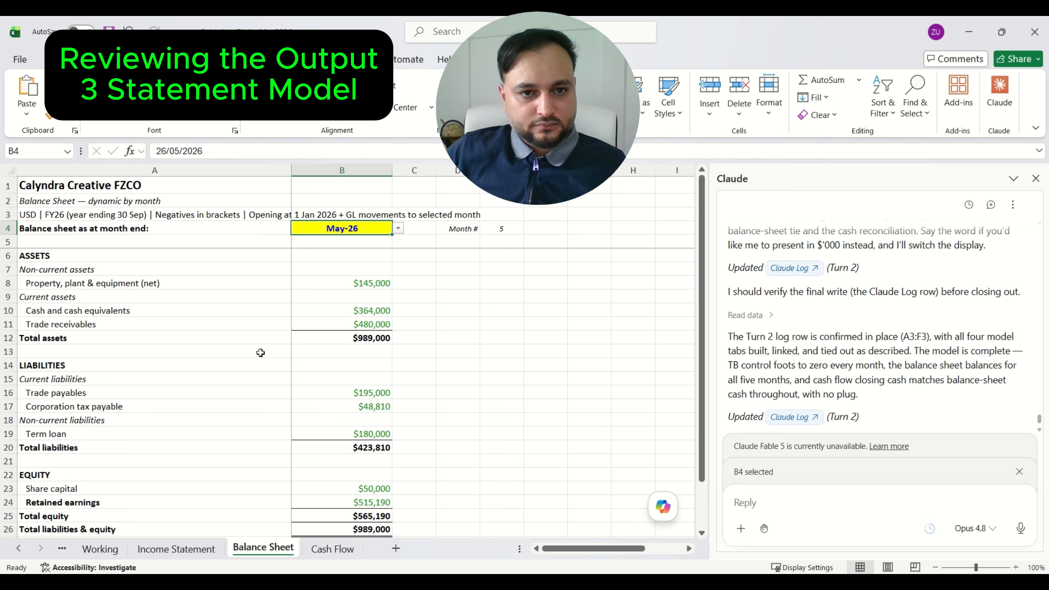
left_click(296, 308)
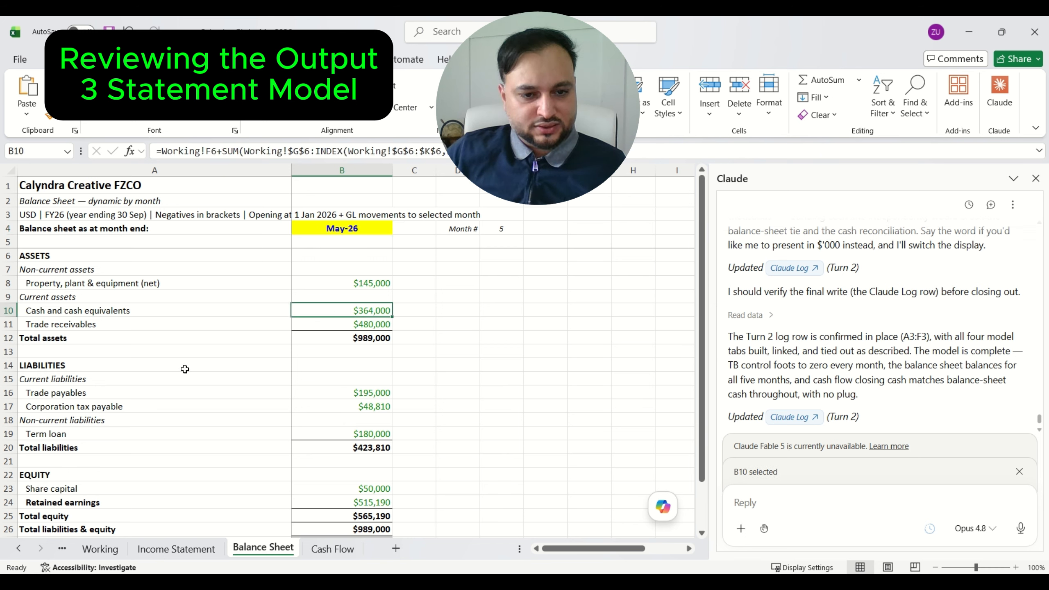
left_click(333, 549)
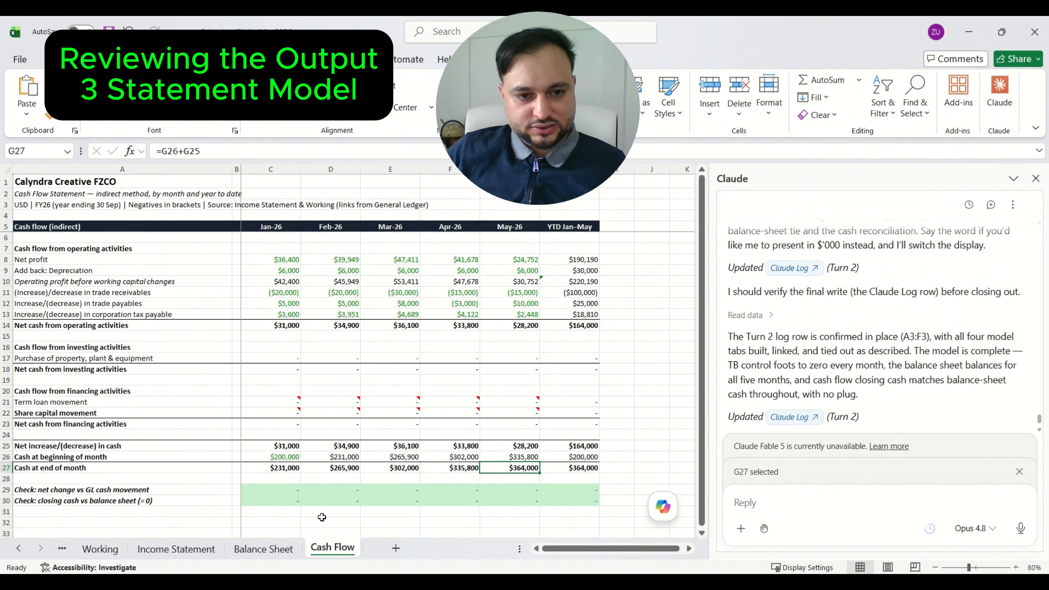
- Review the Income Statement's monthly figures from January to May, from revenue down to net profit and the margin rows
left_click(180, 549)
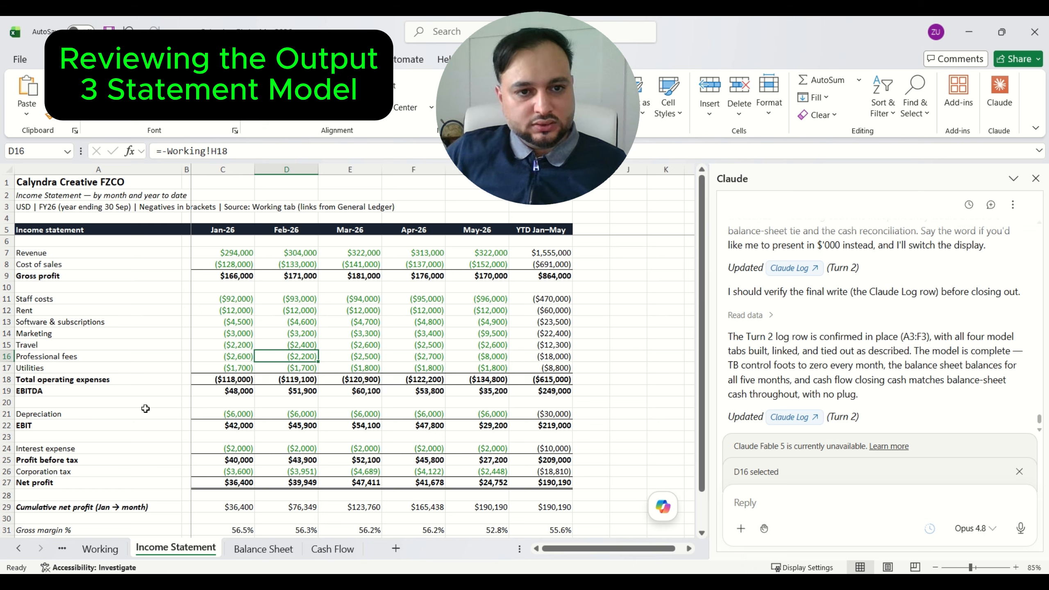
left_click_drag(207, 258, 466, 502)
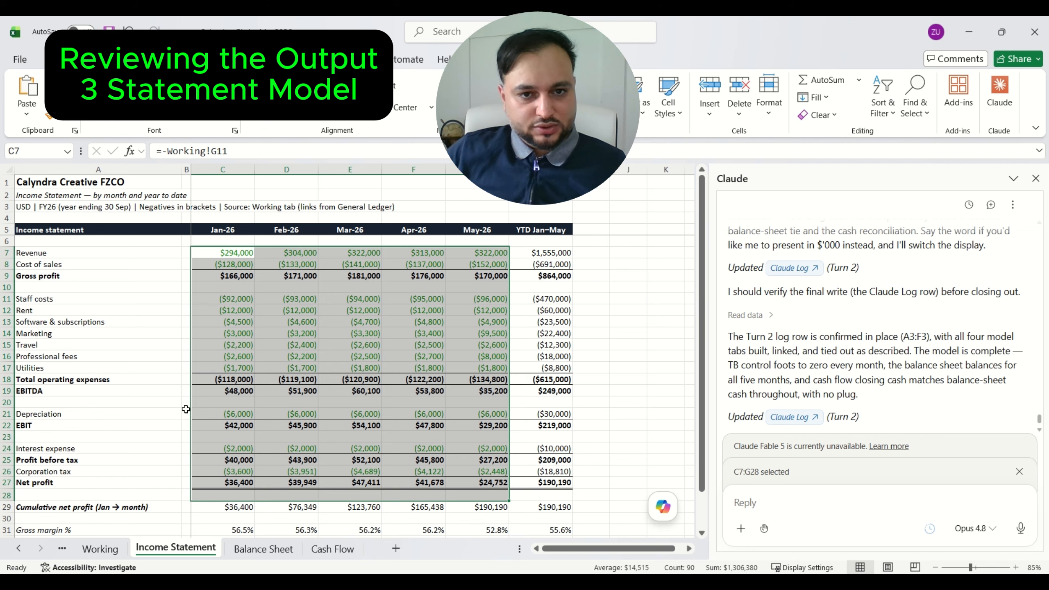
scroll(186, 409, "down", 1)
scroll(187, 408, "down", 1)
scroll(187, 408, "up", 2)
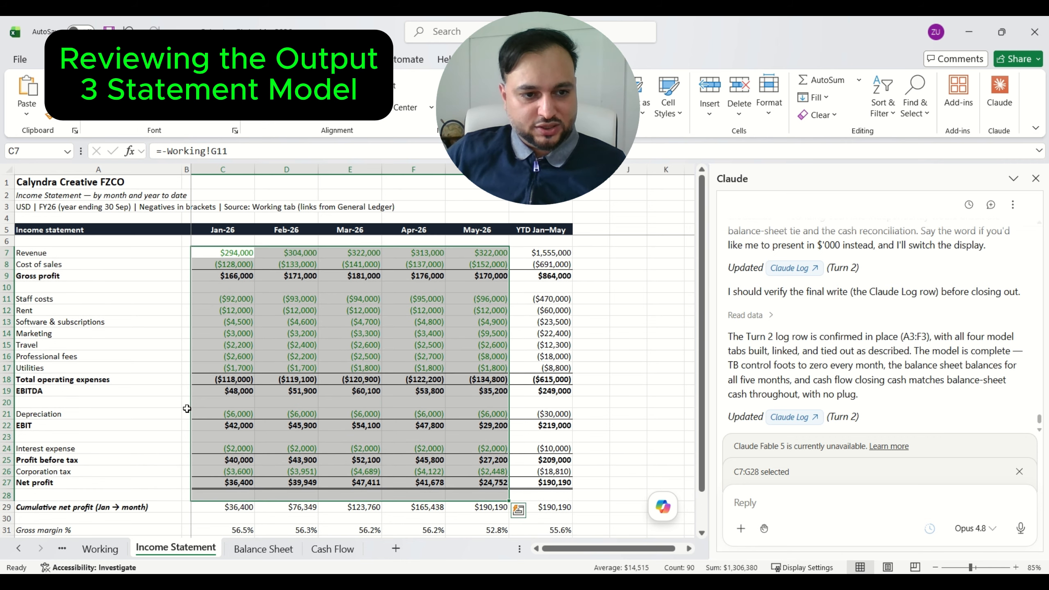
left_click(165, 381)
scroll(164, 383, "down", 2)
scroll(164, 383, "up", 2)
left_click(188, 401)
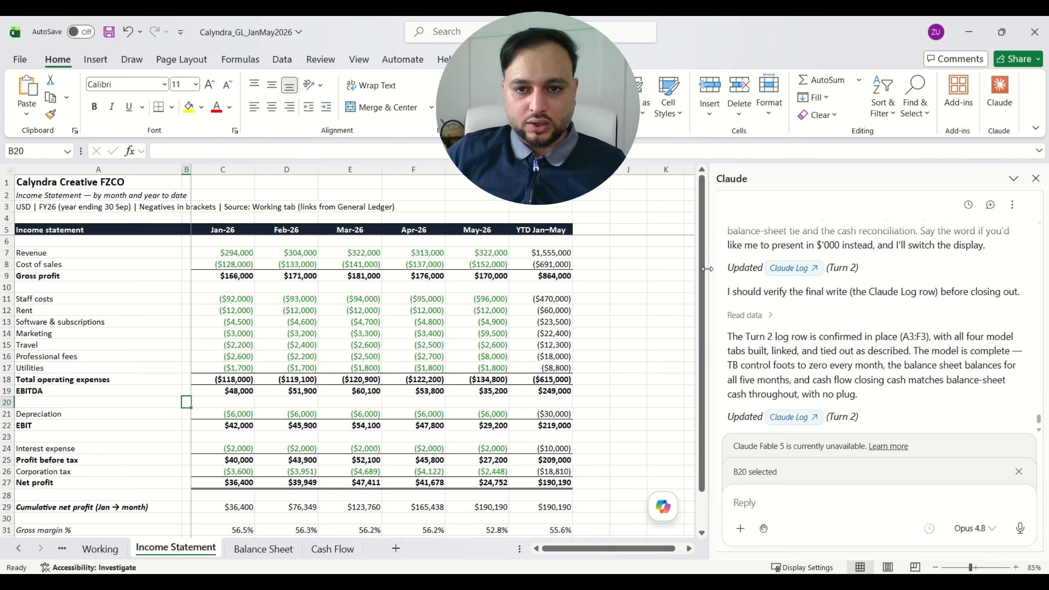
- Widen the Claude pane, attach Calyndra_Budget_FY26- Updated to the prompt for a May 2026 and YTD actual vs budget table, and send it
left_click_drag(710, 268, 673, 268)
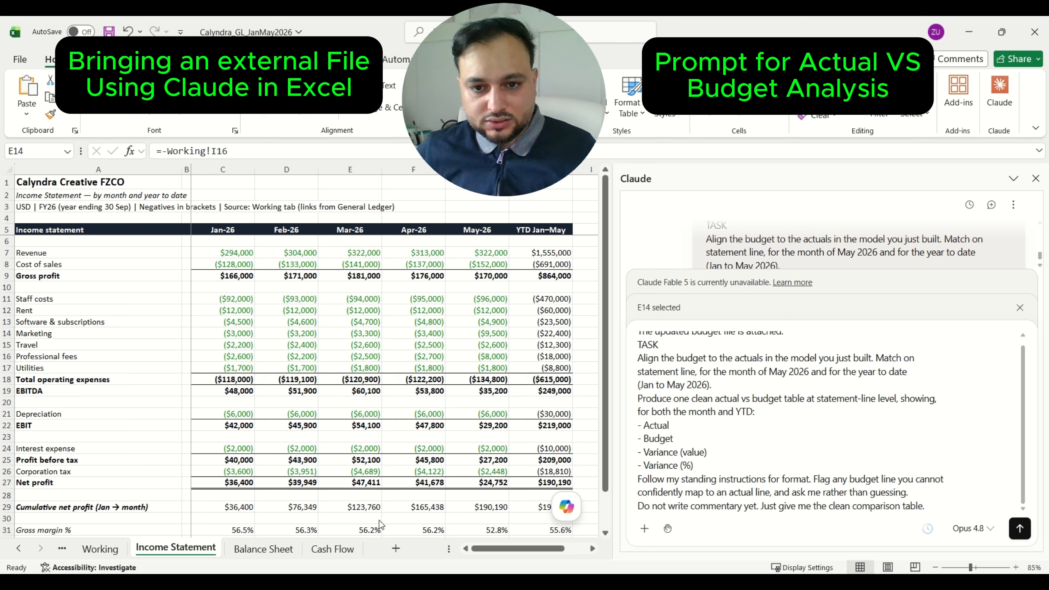
scroll(728, 399, "up", 2)
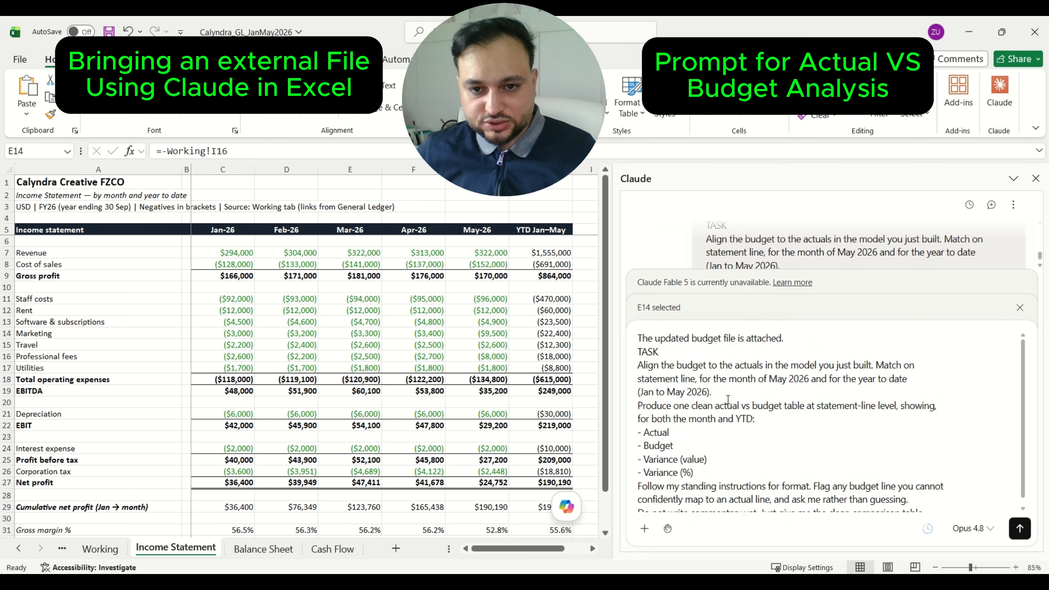
scroll(727, 399, "down", 1)
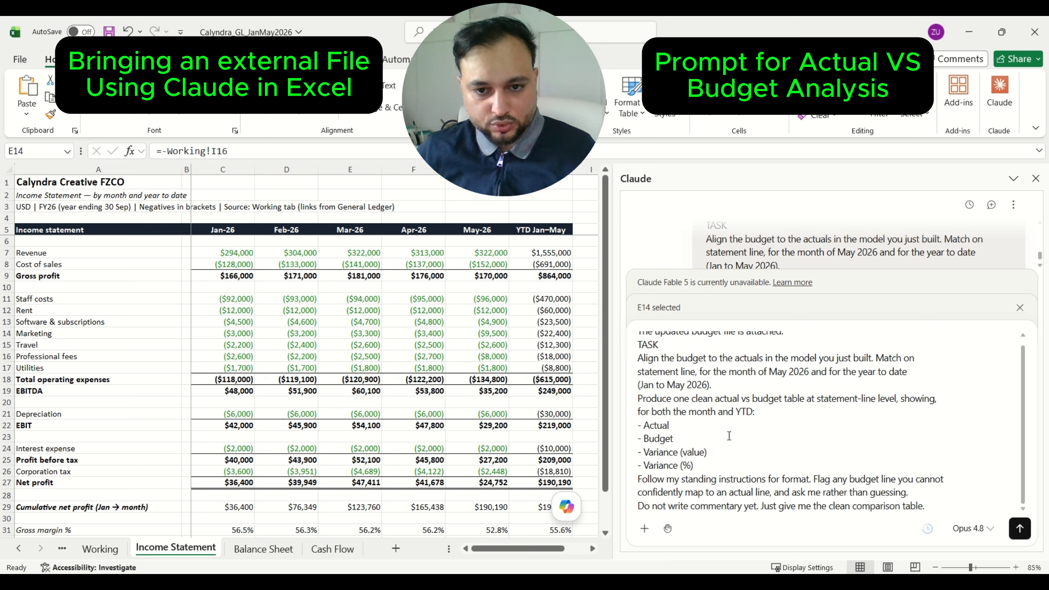
left_click(644, 528)
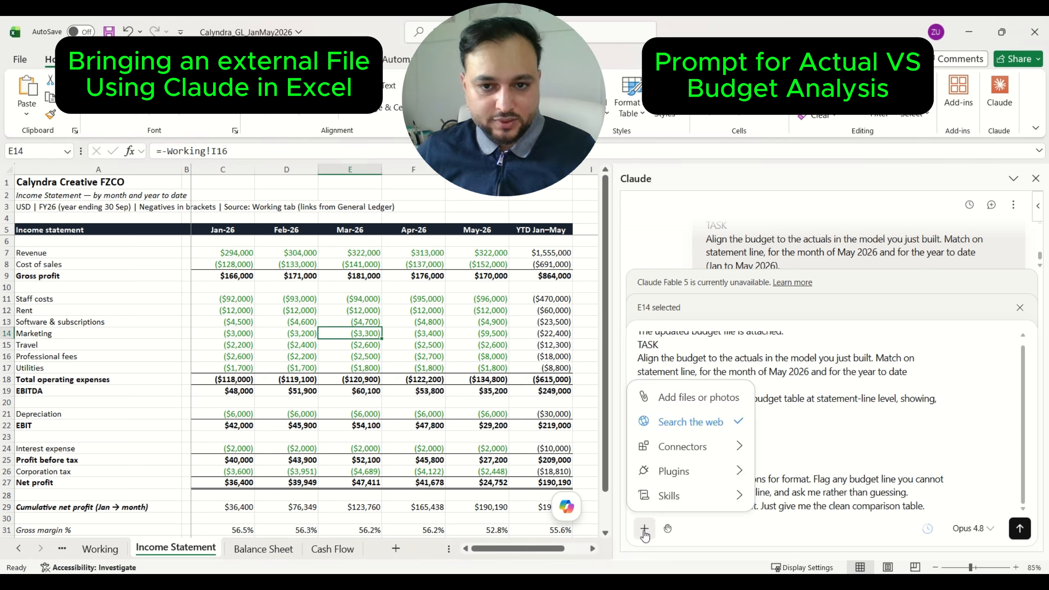
left_click(698, 398)
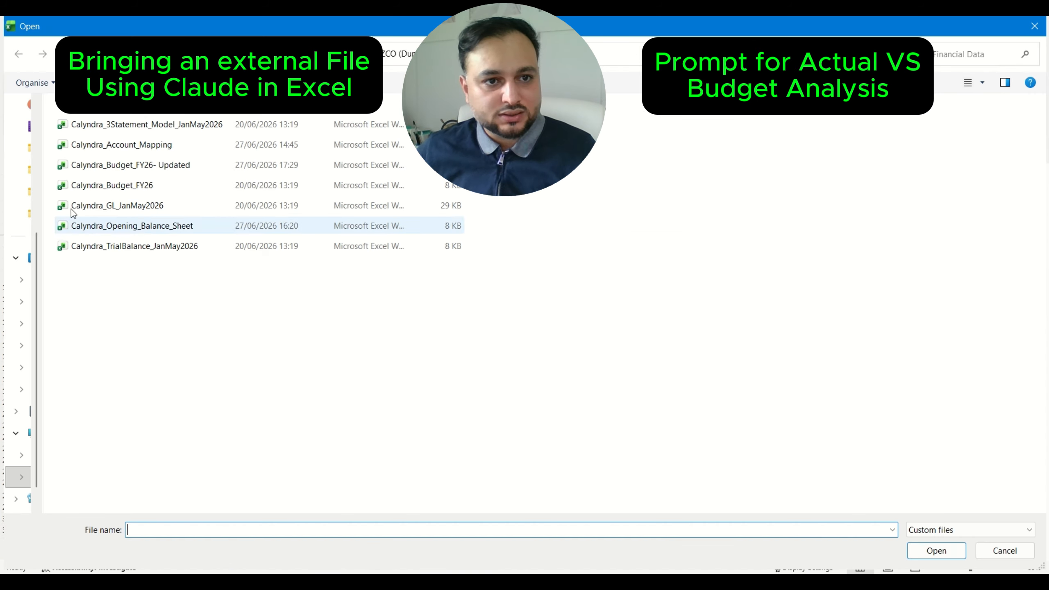
left_click(119, 170)
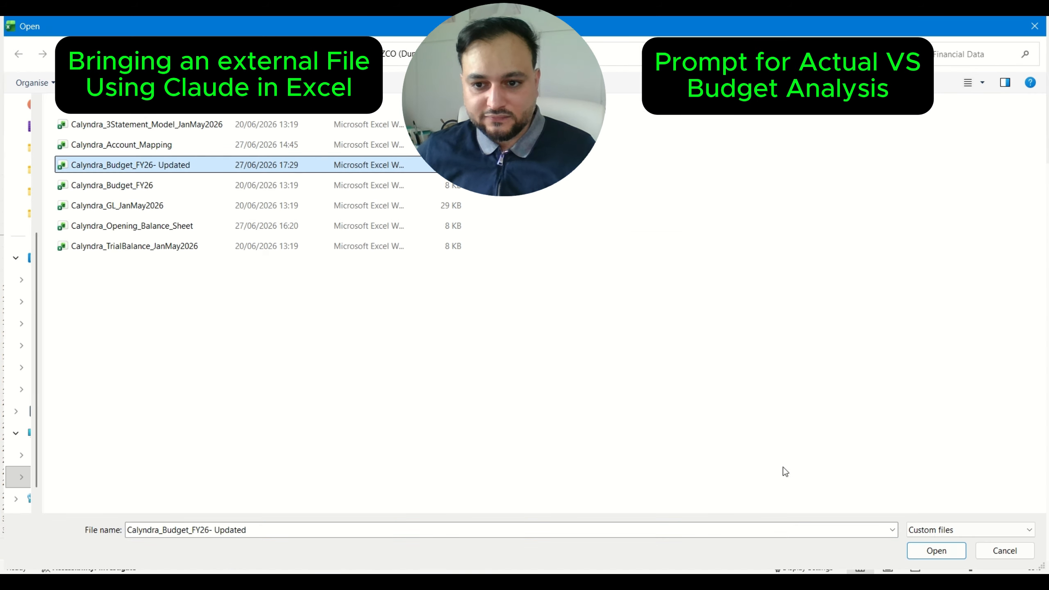
left_click(938, 552)
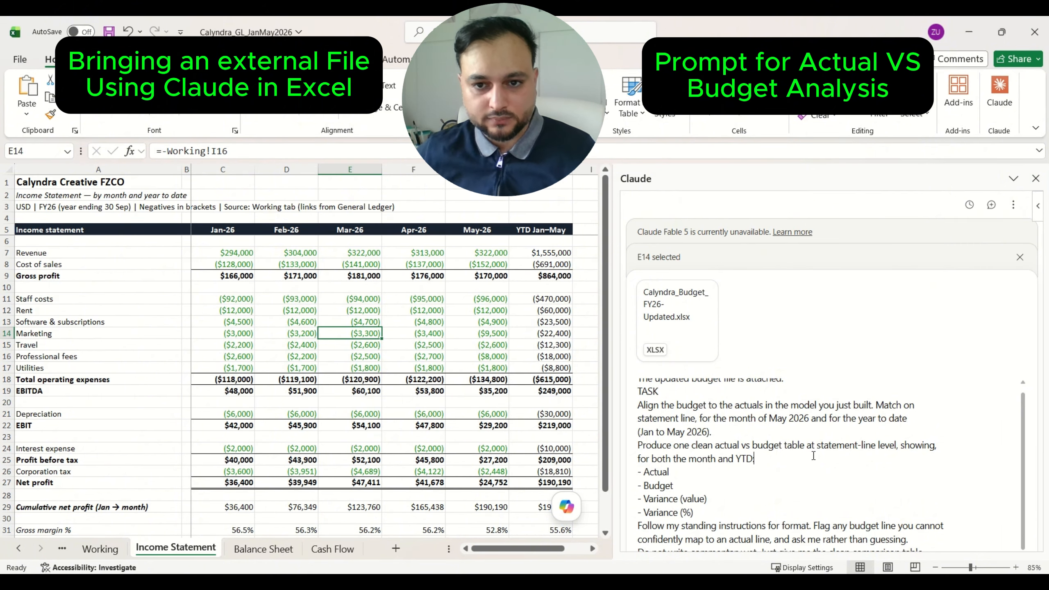
key("Return")
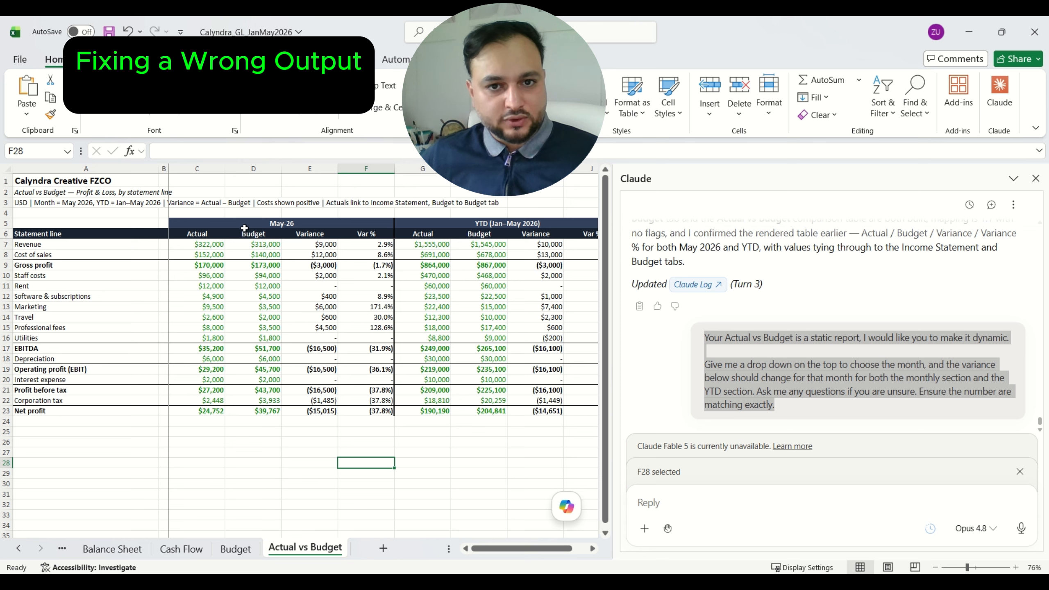
- Ask Claude to make the Actual vs Budget report dynamic, with a month drop-down driving the monthly and YTD sections and exactly matching numbers
left_click_drag(244, 228, 433, 409)
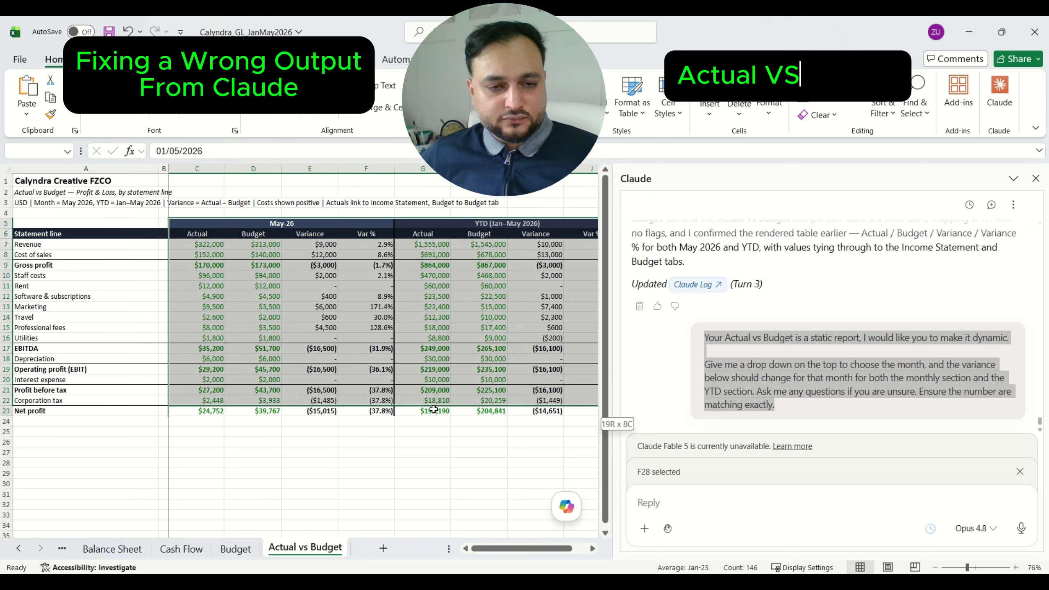
left_click(422, 484)
left_click_drag(546, 549, 442, 533)
left_click(691, 502)
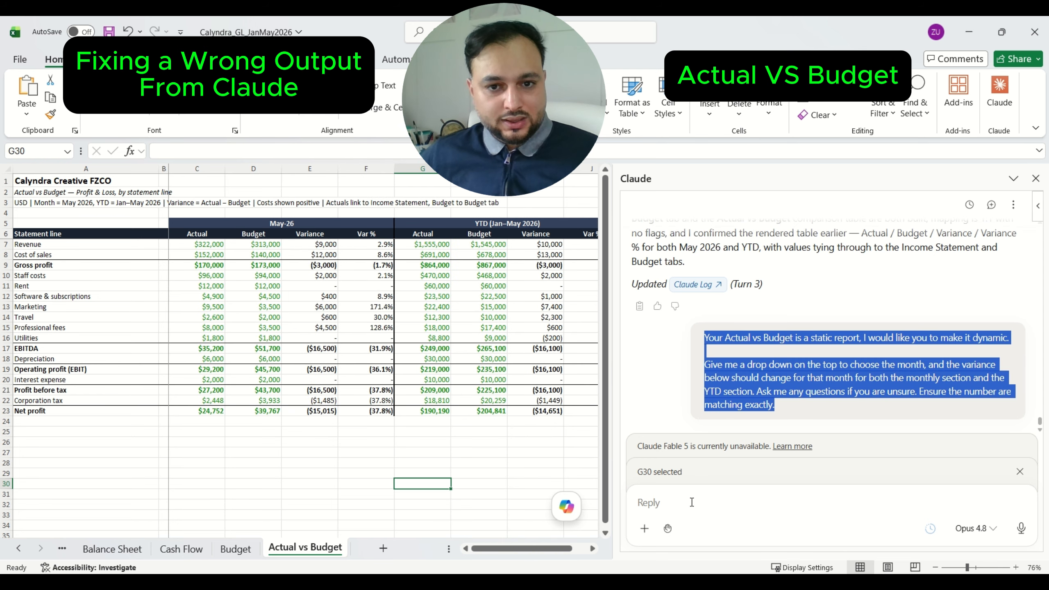
left_click(692, 502)
type("Your Actual vs Budget is a static report, I would like you to make it dynamic.  Give me a drop down on the top to choose the month, and the variance below should change for that month for both the monthly section and the YTD section. Ask me any questions if you are unsure. Ensure the number are matching exactly.")
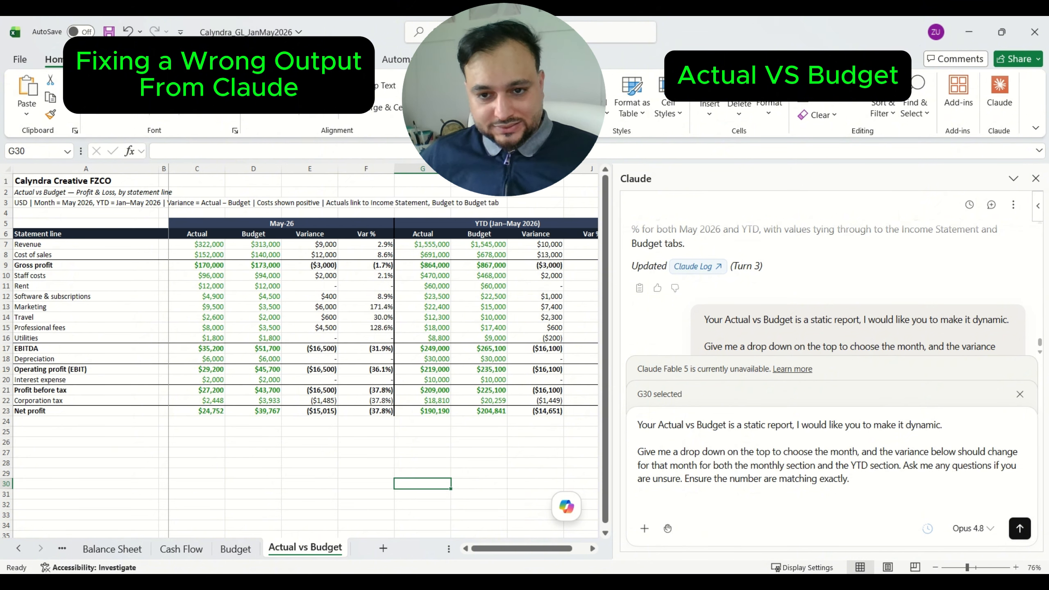
left_click(459, 193)
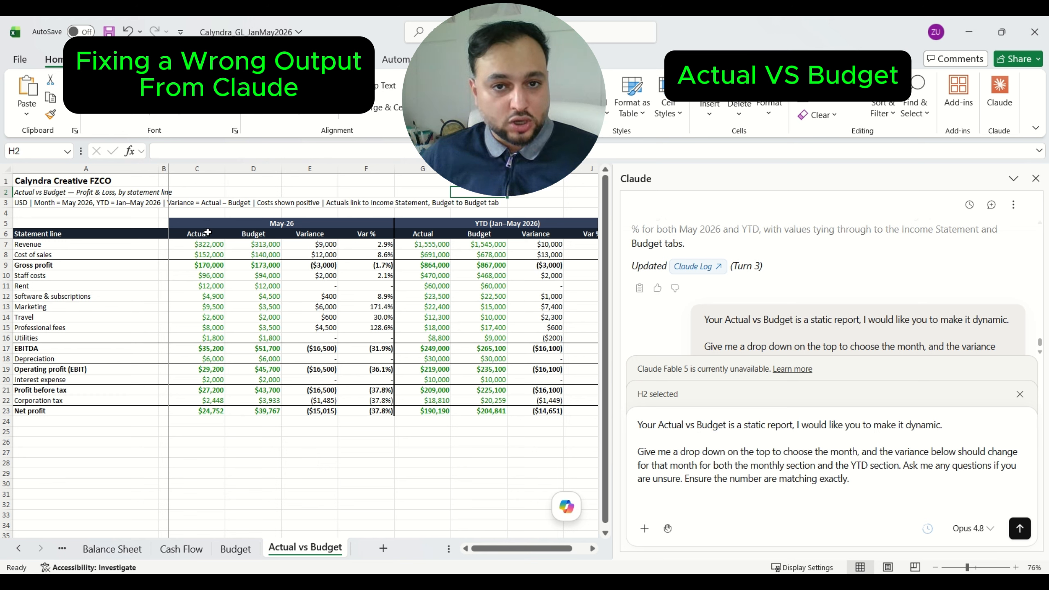
mouse_move(202, 225)
left_mouse_down()
mouse_move(366, 255)
mouse_move(587, 411)
left_mouse_up()
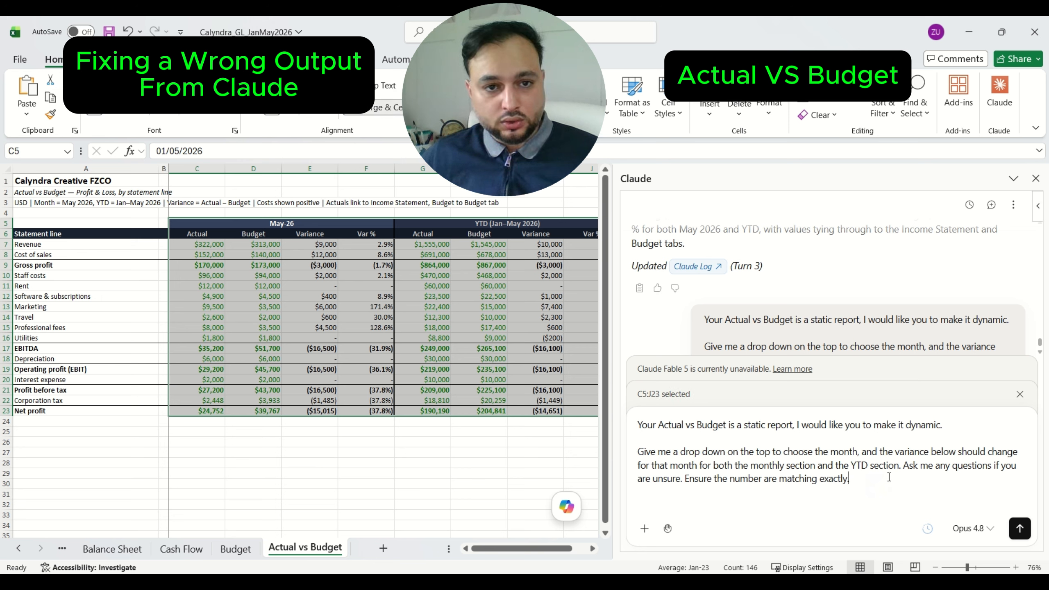
left_click(1020, 529)
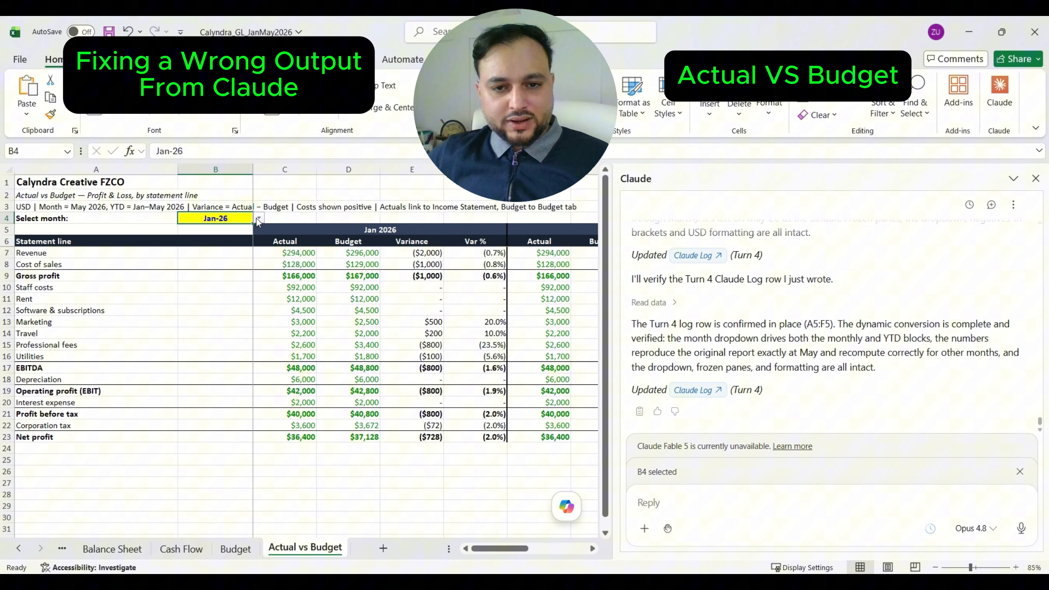
- Test the Actual vs Budget month selector with Feb-26 and Apr-26, set it to May-26, and check the monthly and YTD variances
left_click(257, 219)
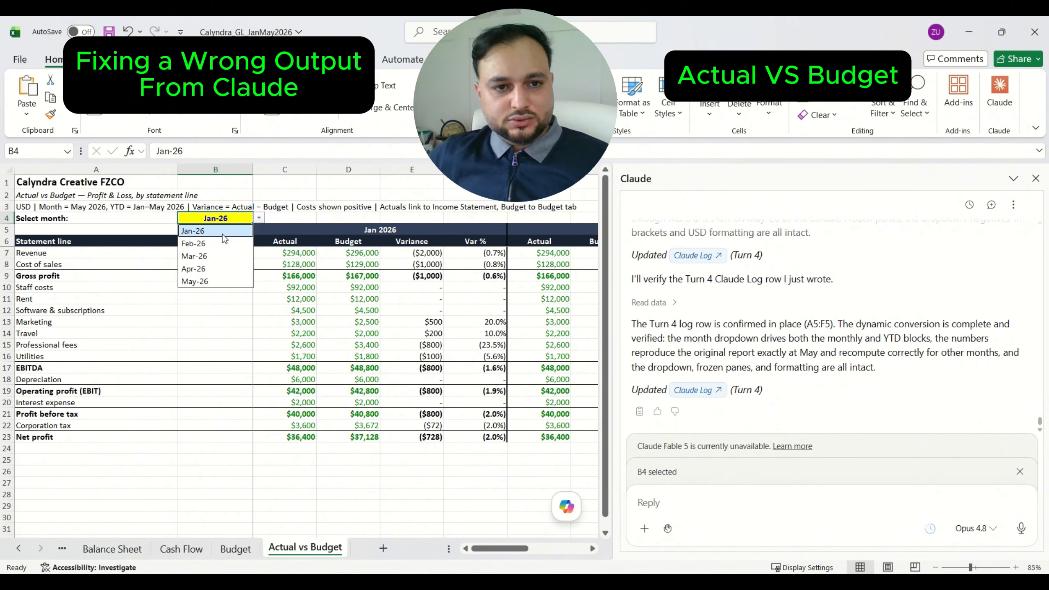
left_click(215, 243)
scroll(245, 299, "down", 1)
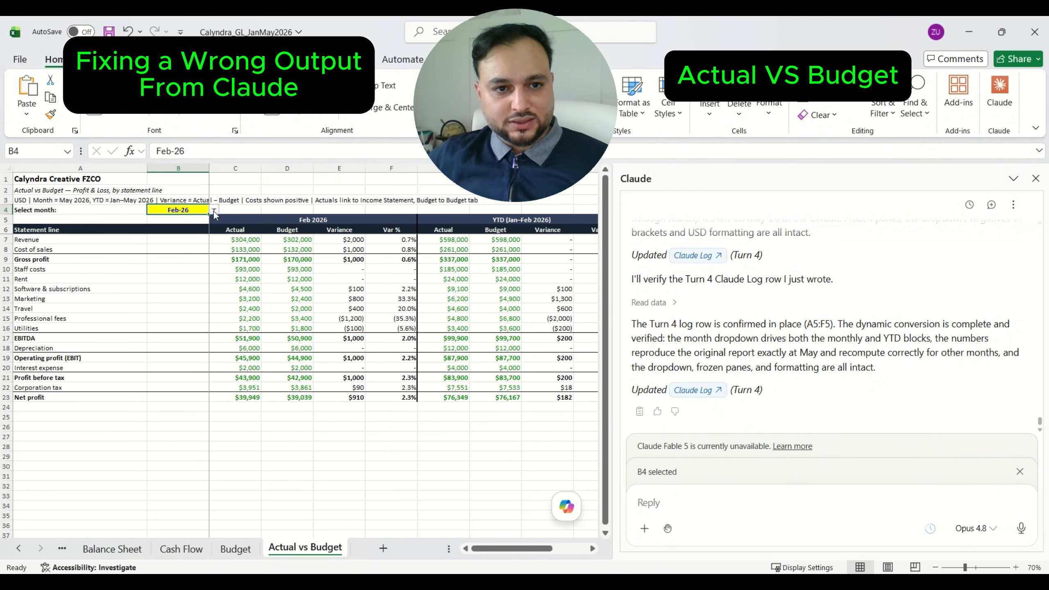
left_click(214, 209)
left_click(171, 260)
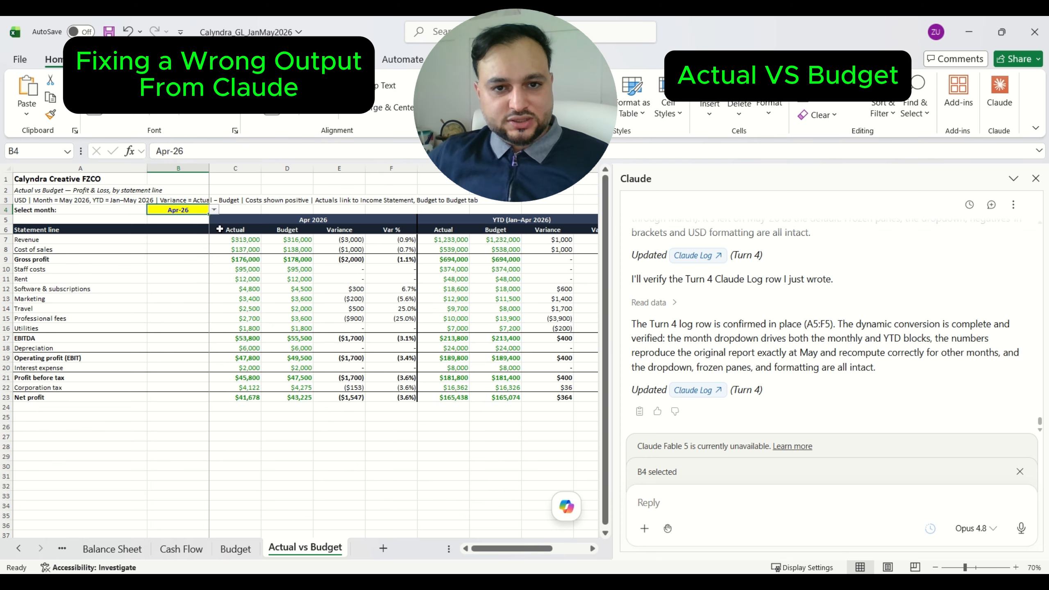
left_click(214, 210)
left_click(188, 273)
left_click(191, 328)
scroll(370, 390, "right", 1)
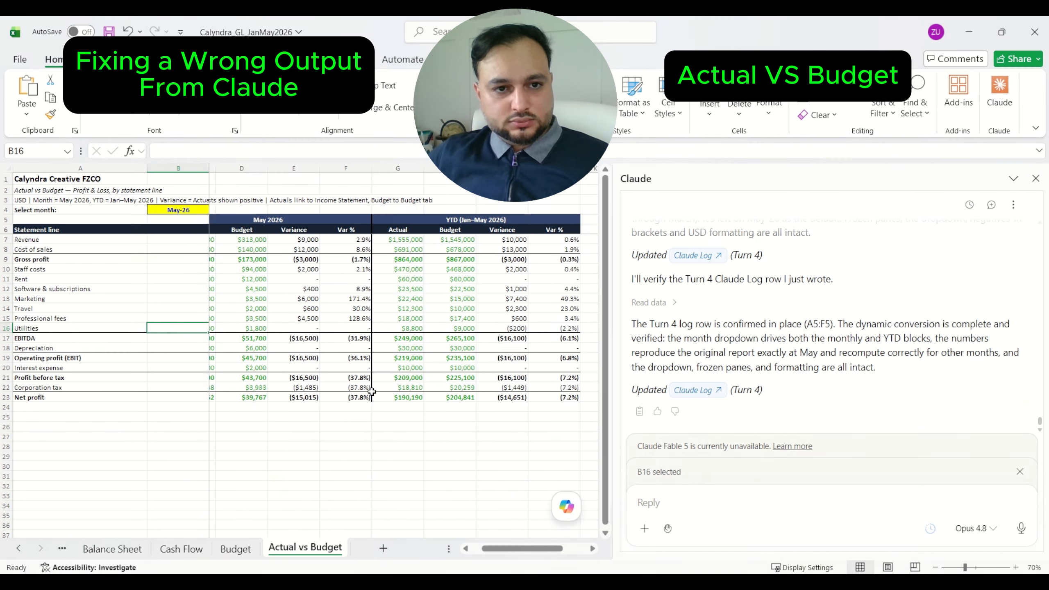
scroll(520, 548, "left", 1)
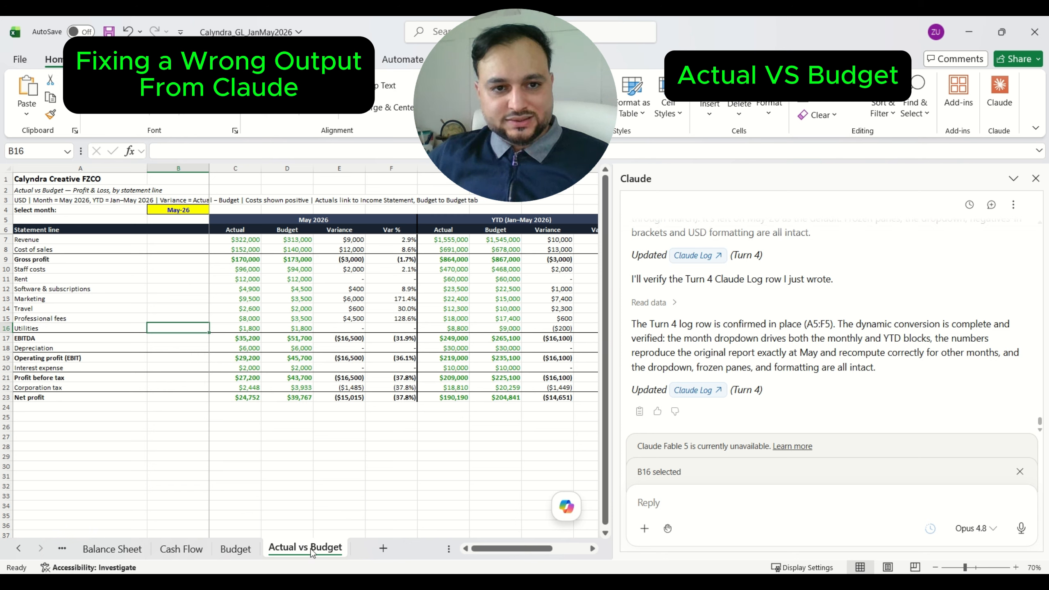
left_click(322, 436)
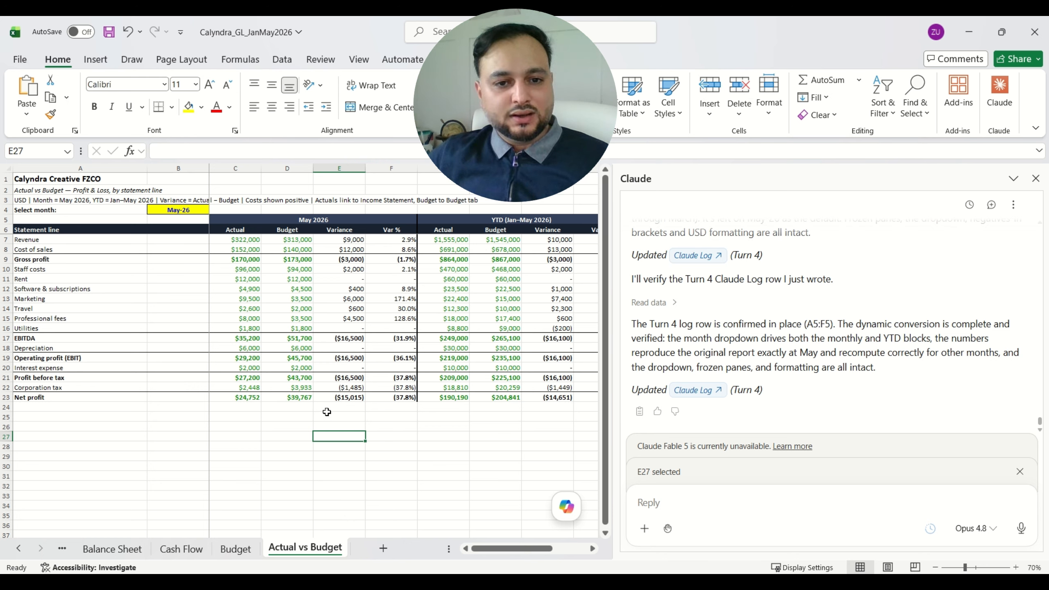
- Ask Claude for a linked board management reporting pack with Board Summary, Actual vs Budget and CFO Commentary tabs, requiring a layout plan before building
left_click(765, 503)
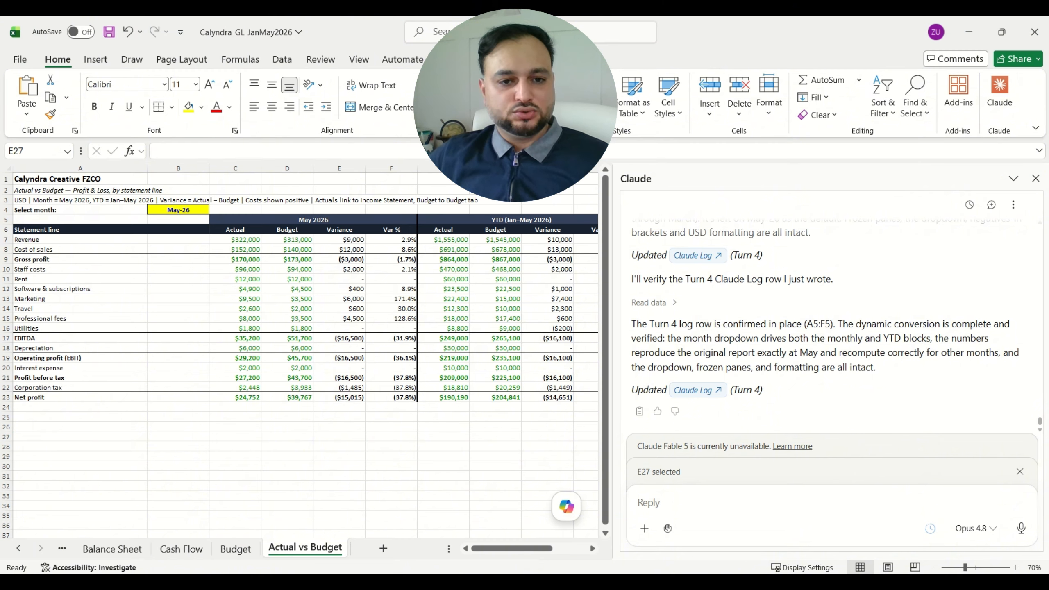
key("ctrl+v")
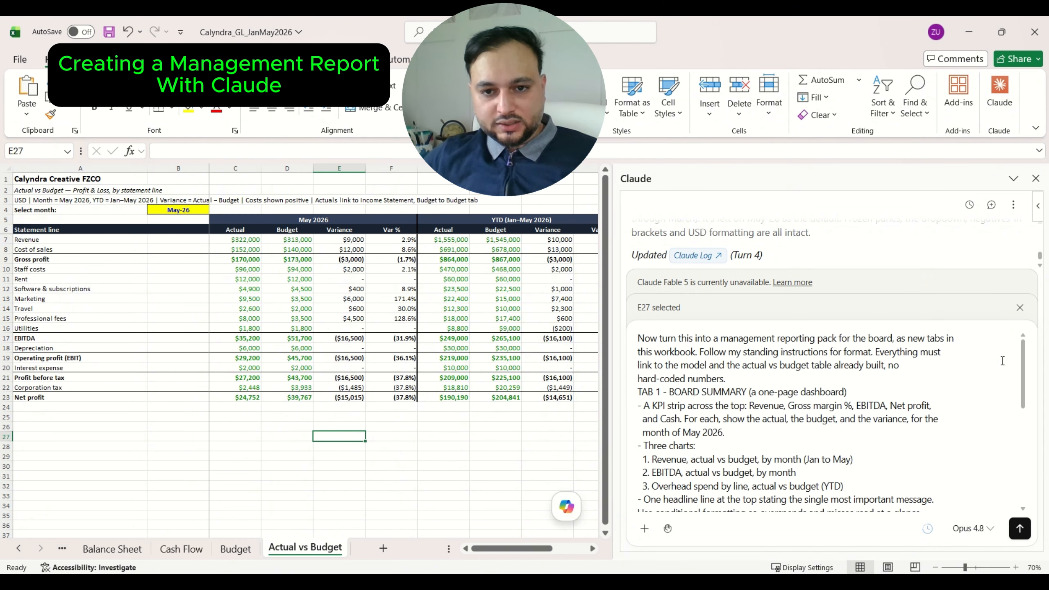
left_click_drag(1024, 363, 1026, 463)
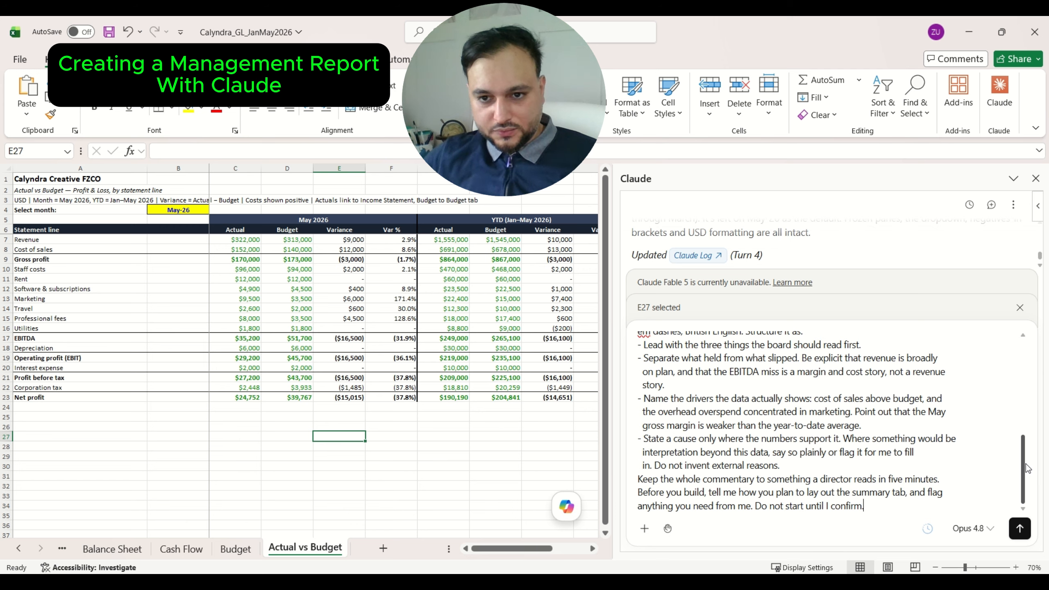
scroll(1028, 468, "up", 6)
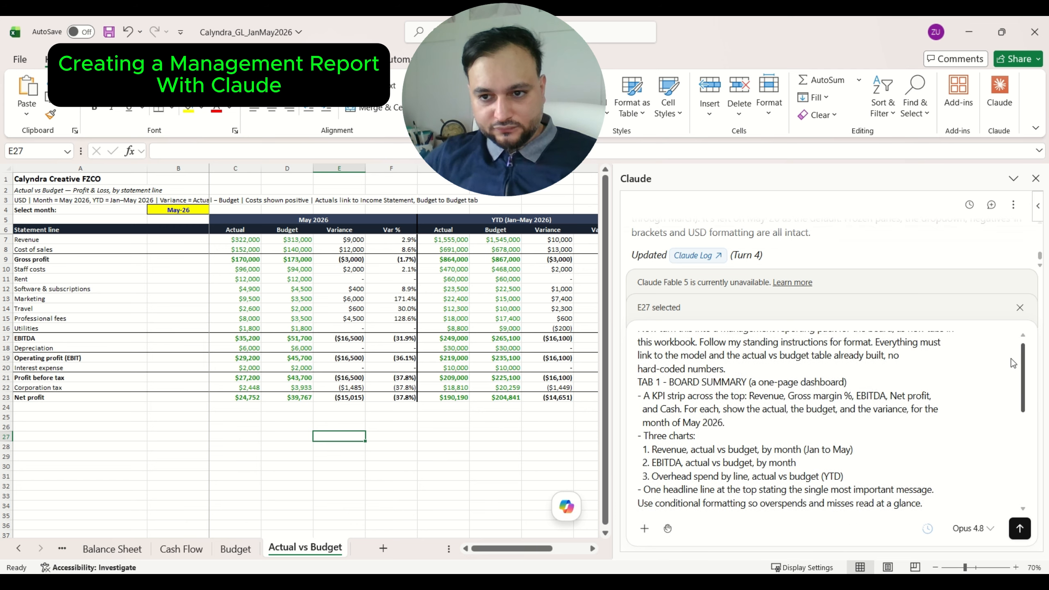
scroll(1013, 353, "up", 1)
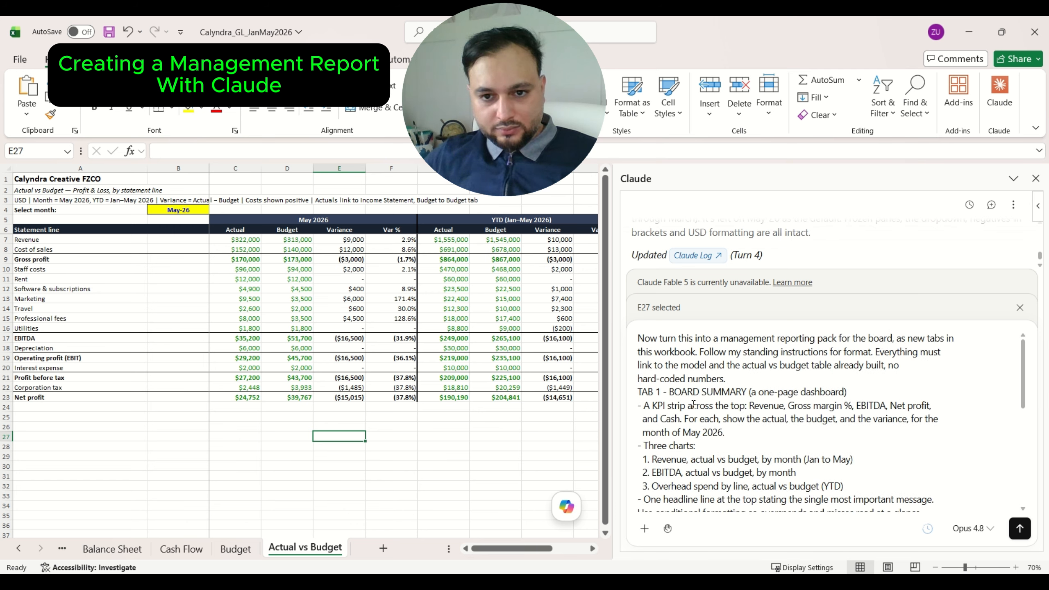
scroll(694, 405, "down", 5)
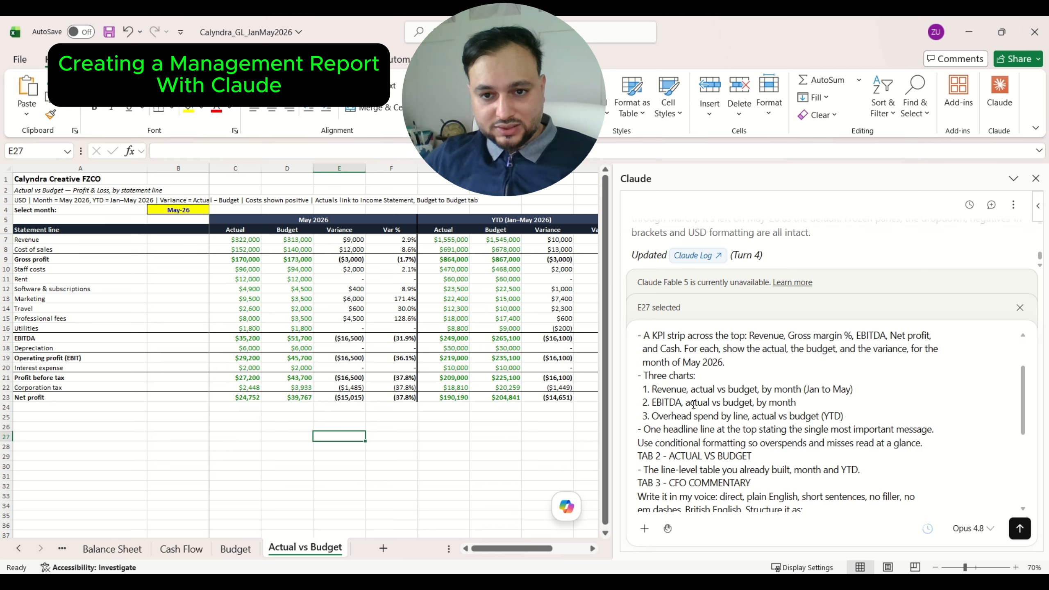
scroll(693, 405, "down", 5)
scroll(693, 405, "down", 5)
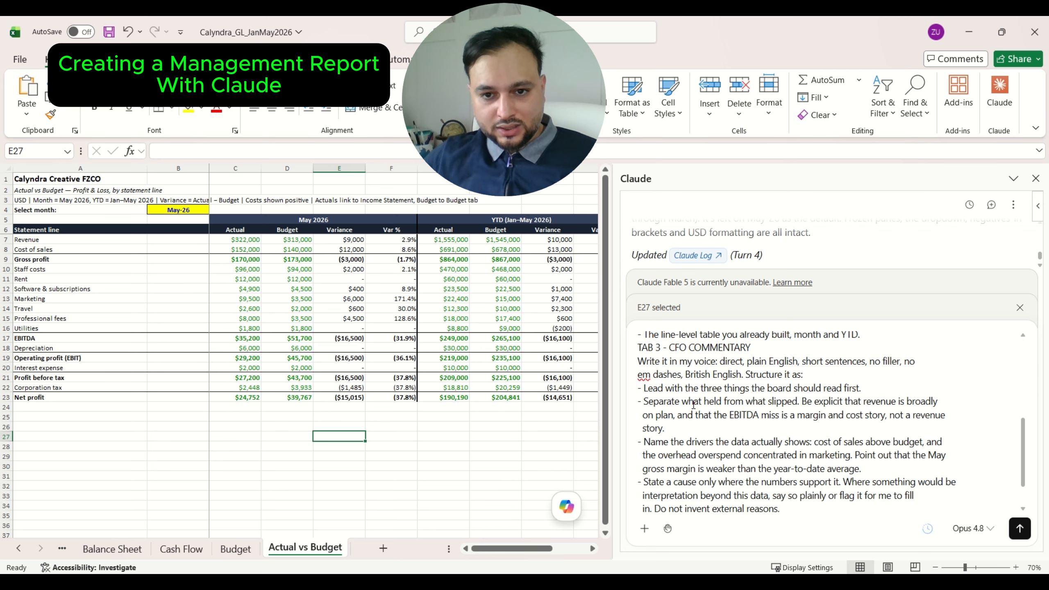
scroll(694, 405, "down", 3)
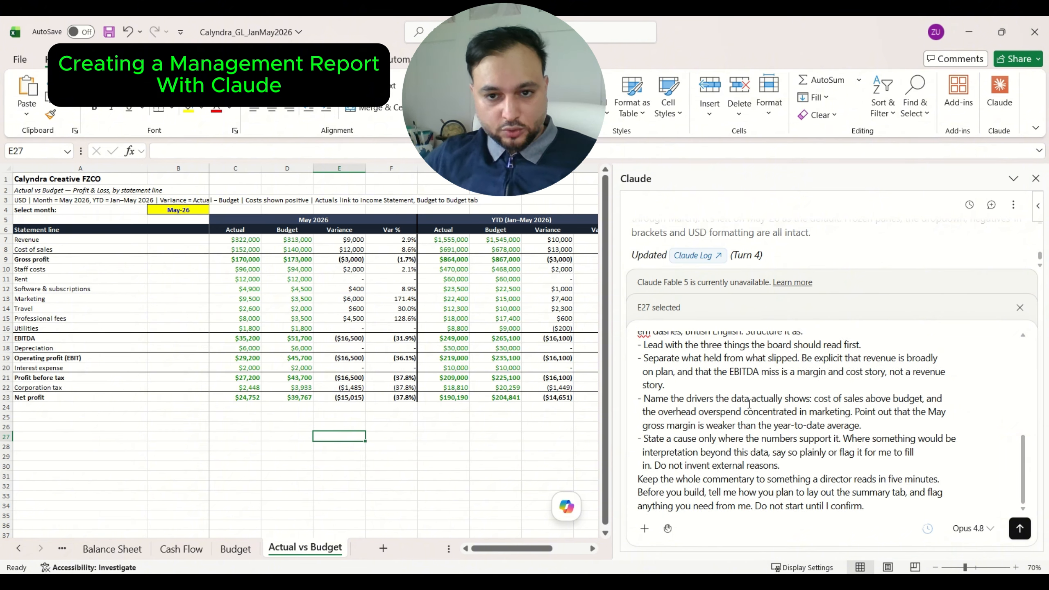
key("Return")
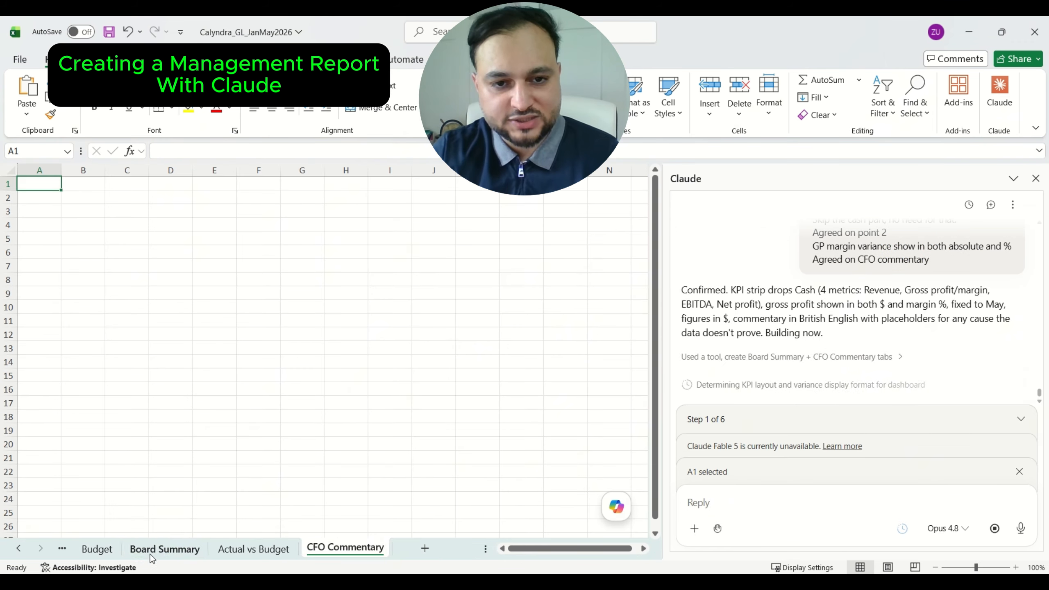
- Check the Board Summary, Actual vs Budget and CFO Commentary tabs during Claude's build, zooming the commentary out to 70%
left_click(164, 549)
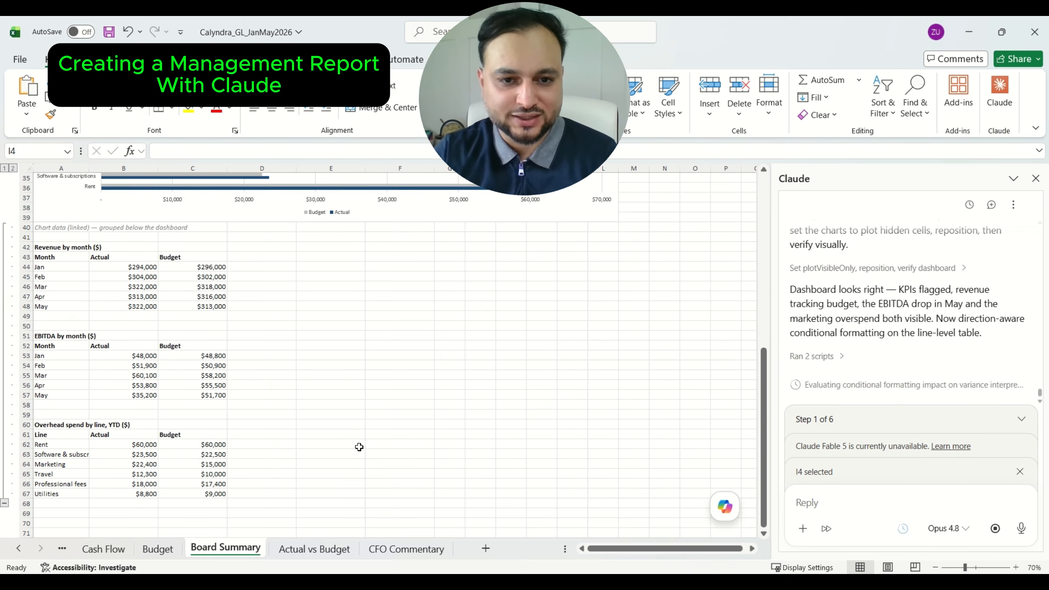
left_click(388, 554)
left_click(698, 289)
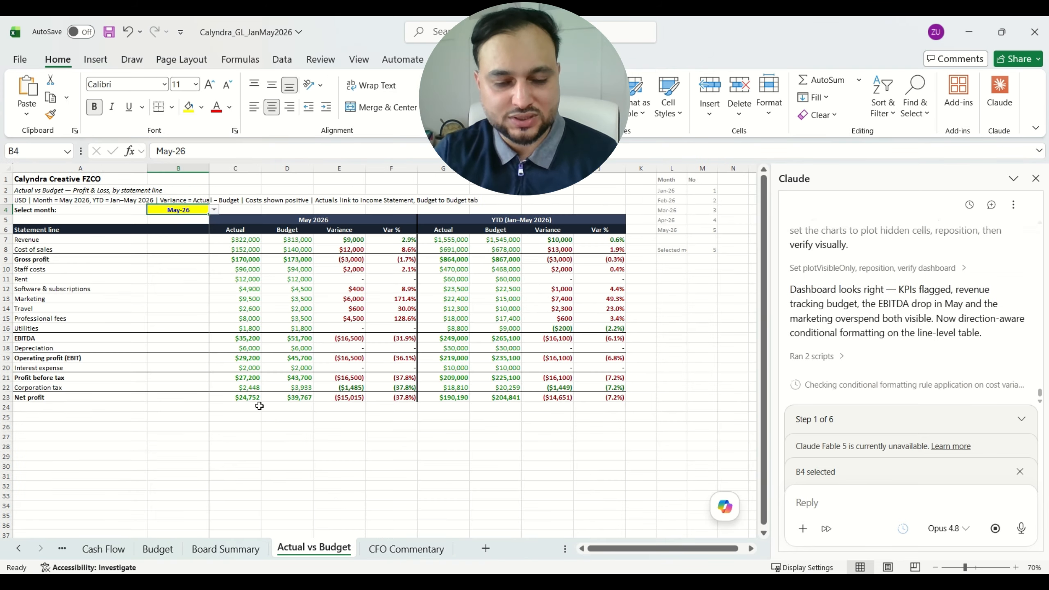
left_click(214, 549)
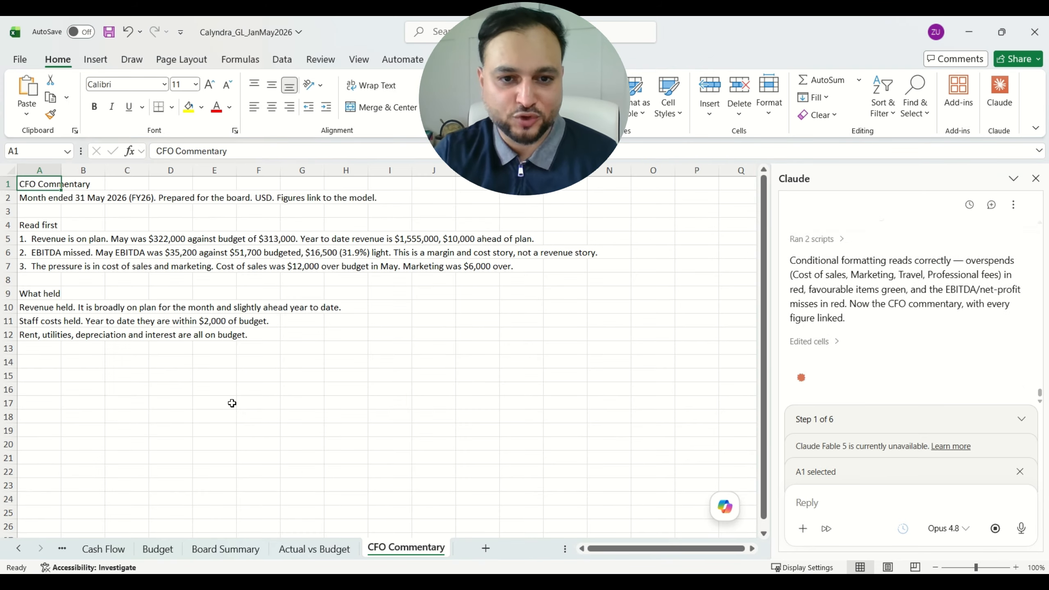
left_click(937, 568)
left_click(937, 569)
left_click(937, 568)
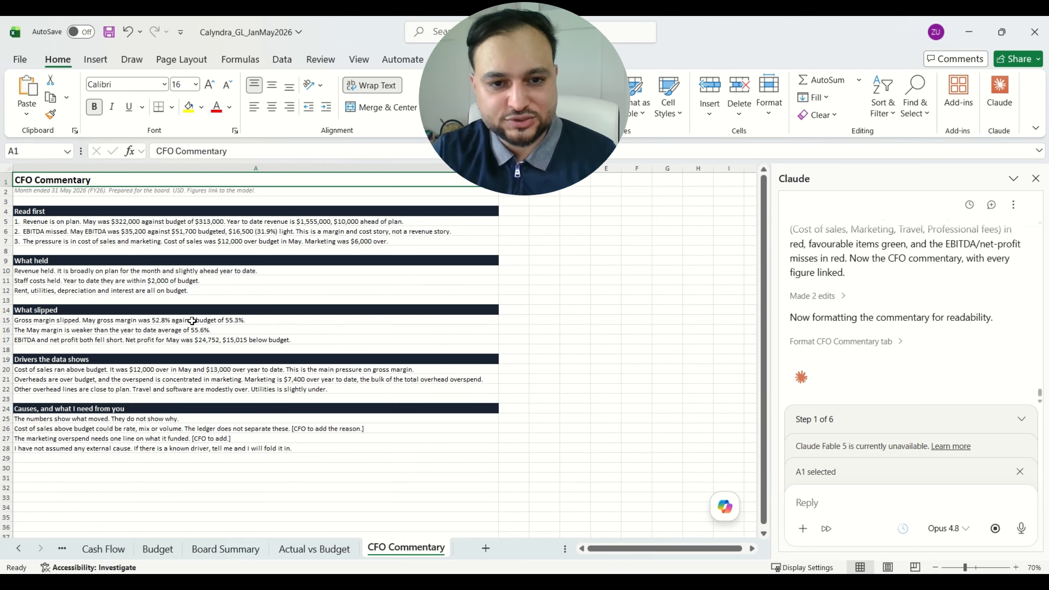
- Review the Board Summary's key metrics, revenue, EBITDA and overhead charts, and the conditional formatting in the Actual vs Budget table
left_click(226, 549)
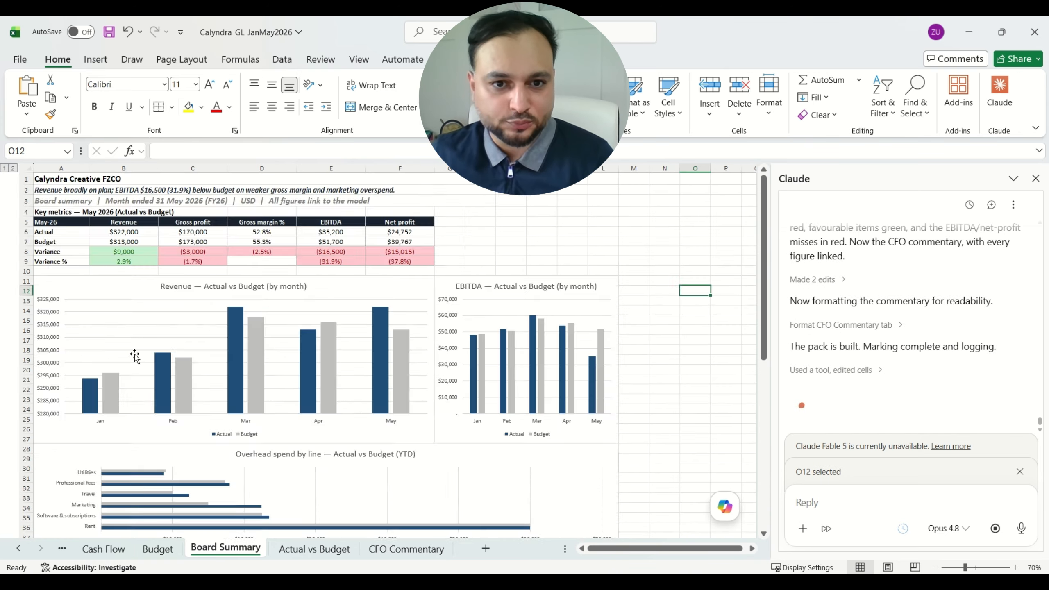
left_click(315, 550)
left_click(406, 547)
left_click(225, 549)
left_click(406, 547)
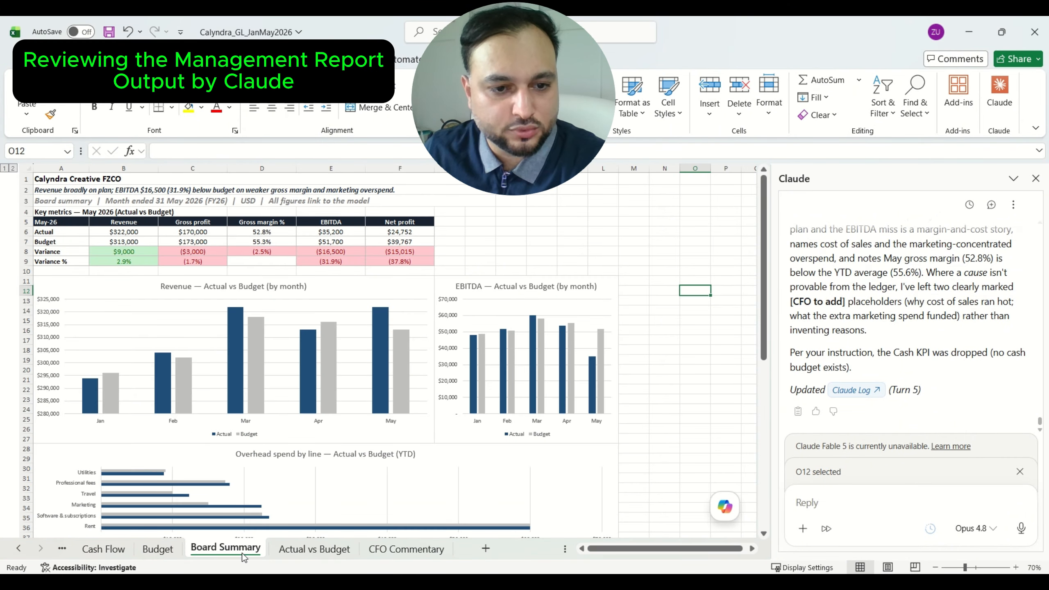
scroll(246, 371, "down", 7)
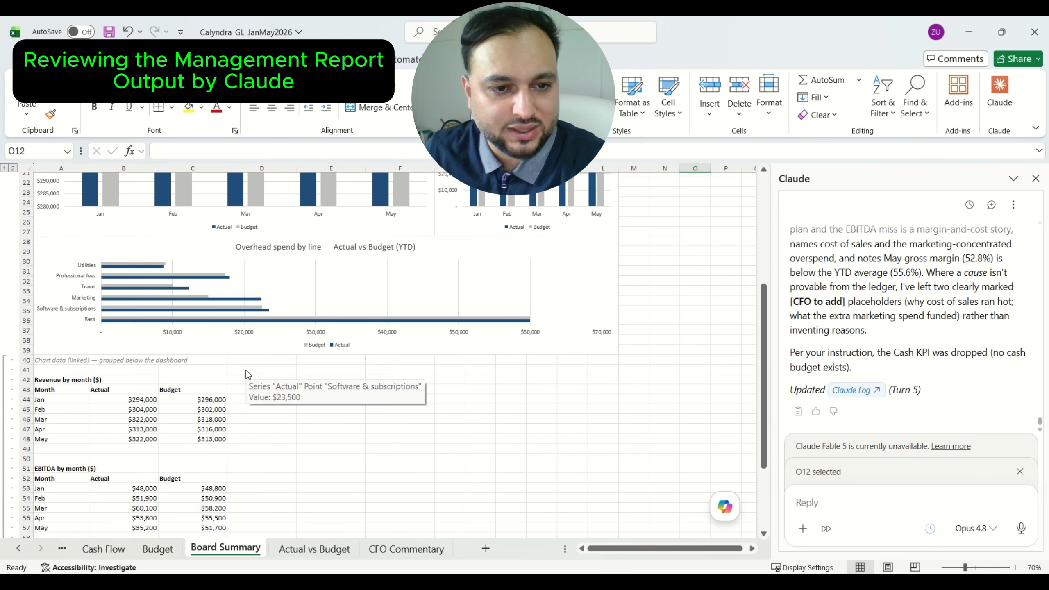
scroll(246, 370, "up", 7)
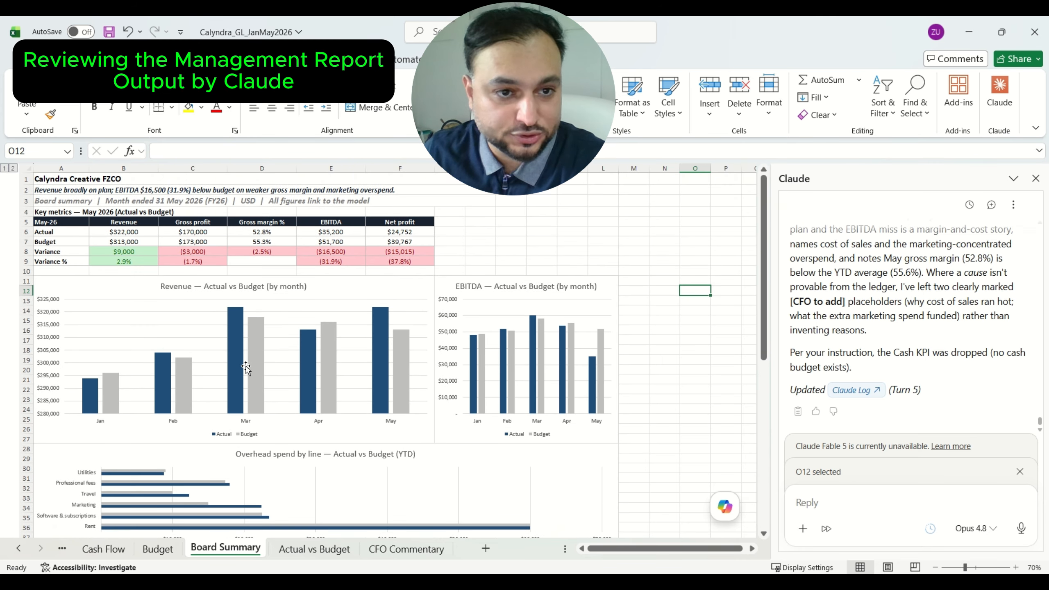
scroll(191, 306, "down", 2)
left_click(314, 549)
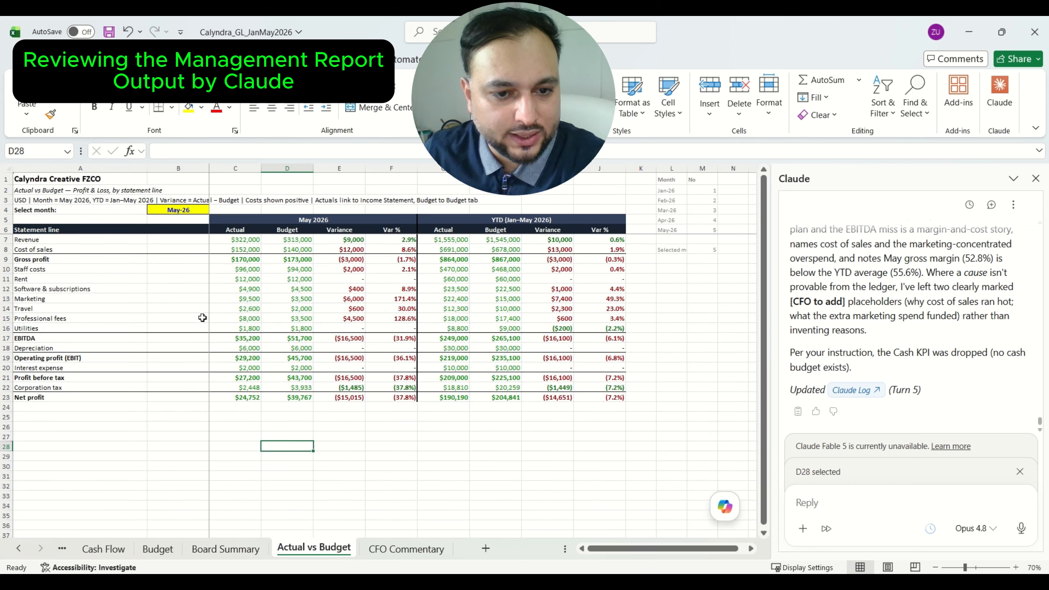
- Read the CFO Commentary from Read first to Causes, and inspect the two lines with CFO to add placeholders
left_click(406, 549)
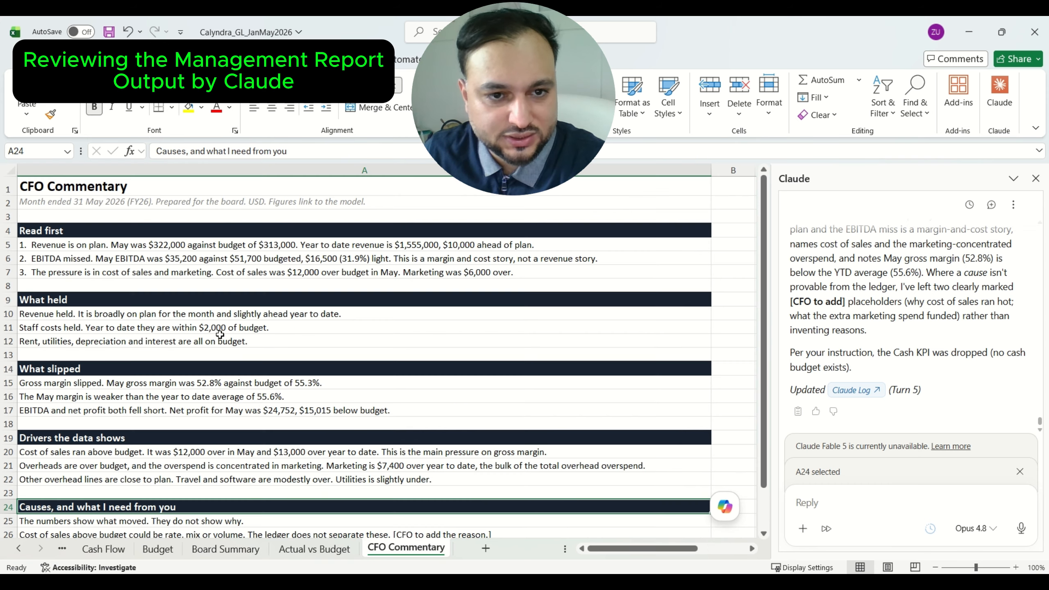
scroll(220, 335, "down", 1)
scroll(219, 334, "down", 2)
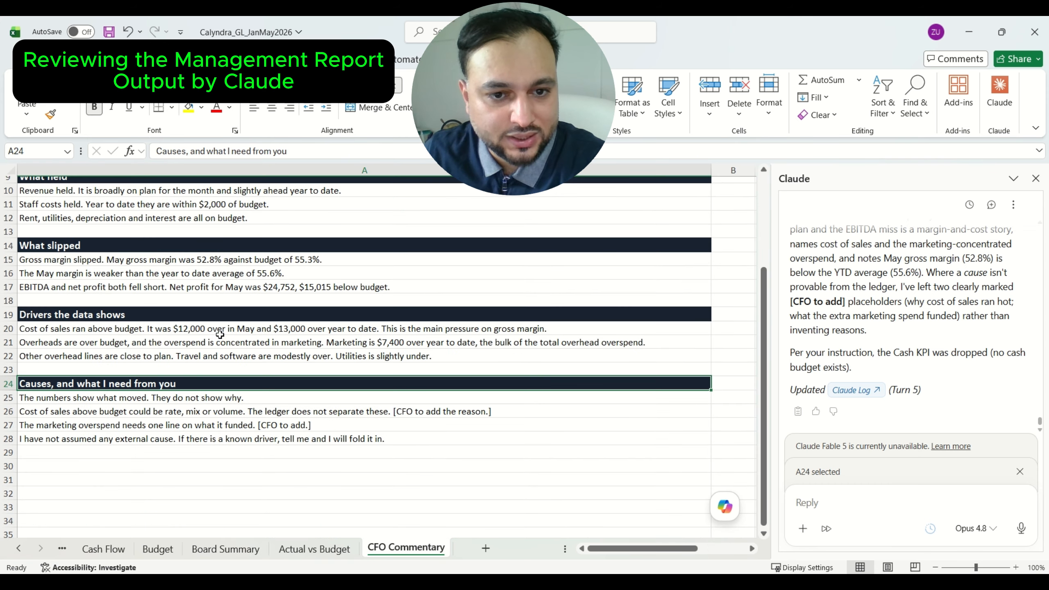
left_click(413, 410)
left_click(252, 428)
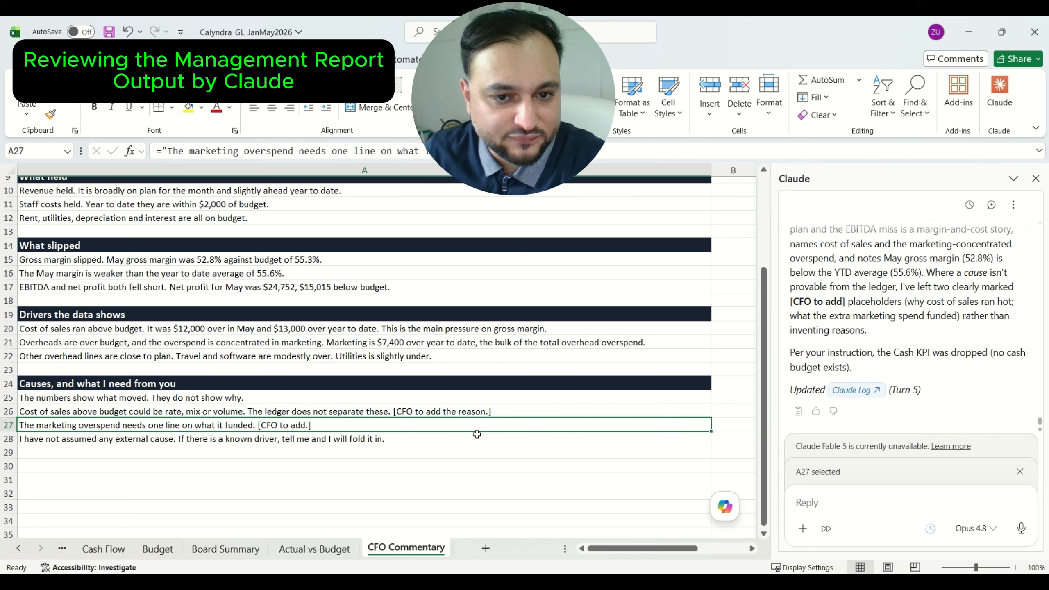
left_click(442, 409)
scroll(226, 360, "up", 1)
scroll(227, 360, "up", 2)
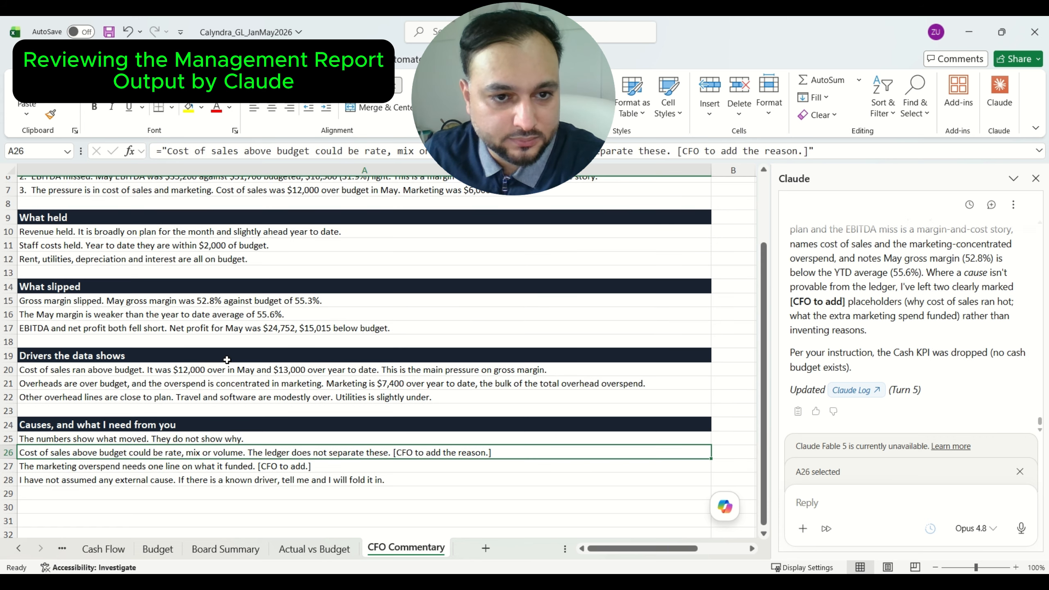
scroll(227, 359, "down", 1)
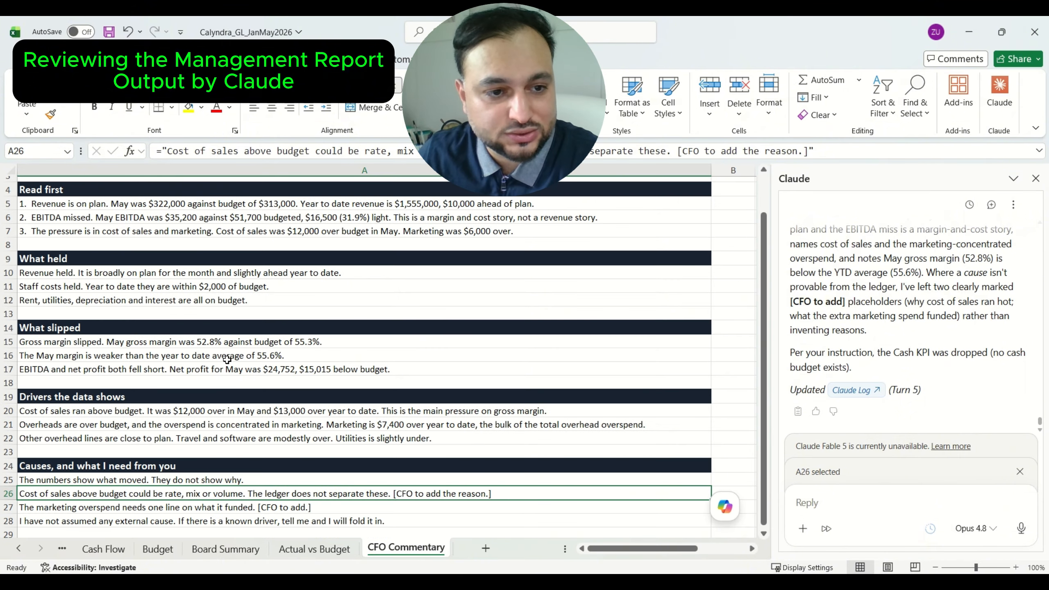
scroll(226, 360, "up", 1)
scroll(227, 359, "down", 1)
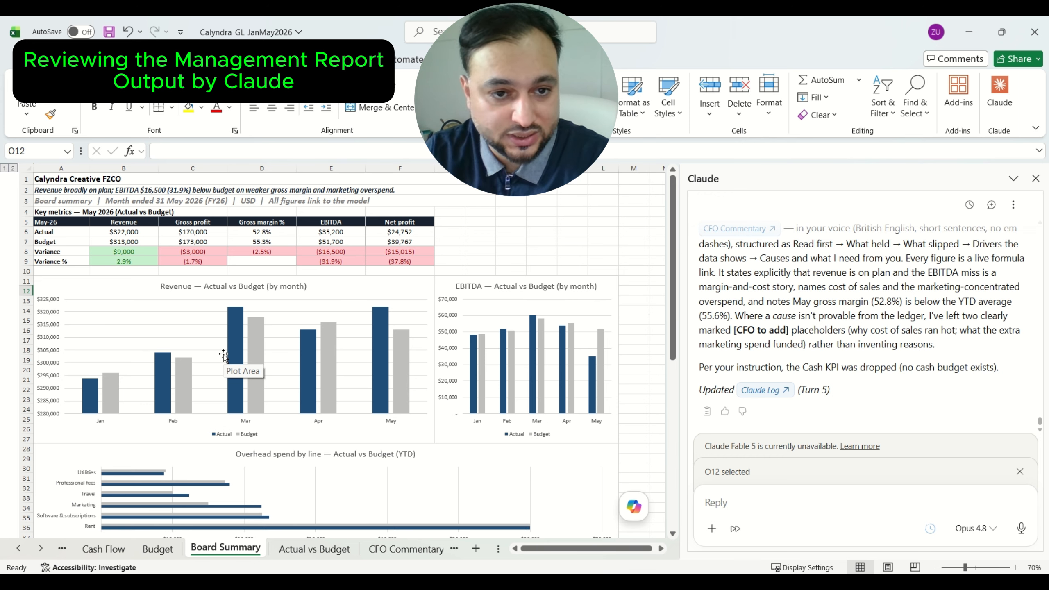
- Examine the Board Summary's overhead spend chart and linked chart data, and revisit the Actual vs Budget and CFO Commentary tabs
scroll(223, 356, "down", 4)
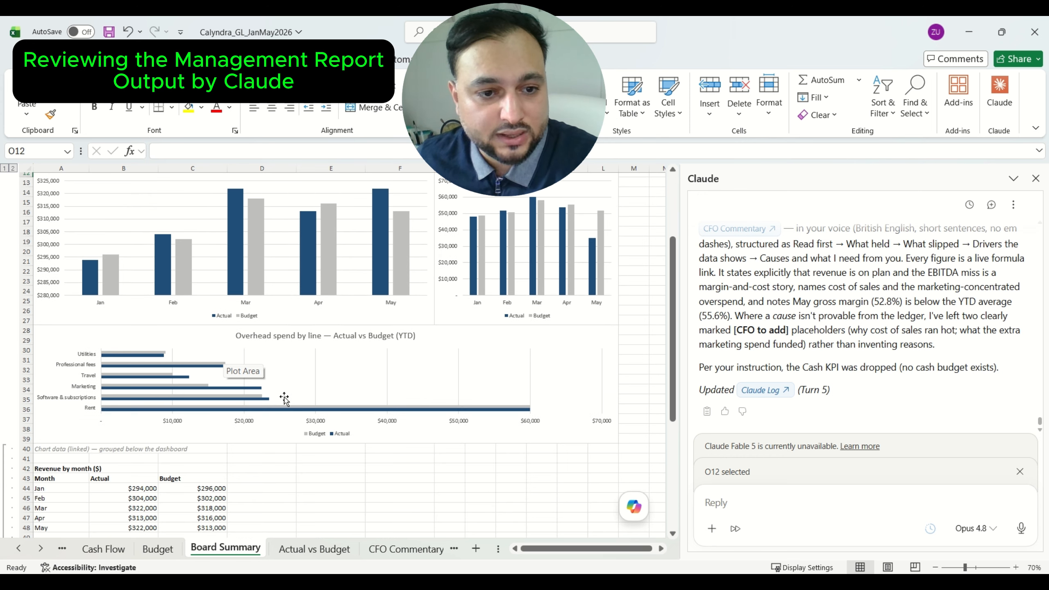
scroll(284, 399, "down", 2)
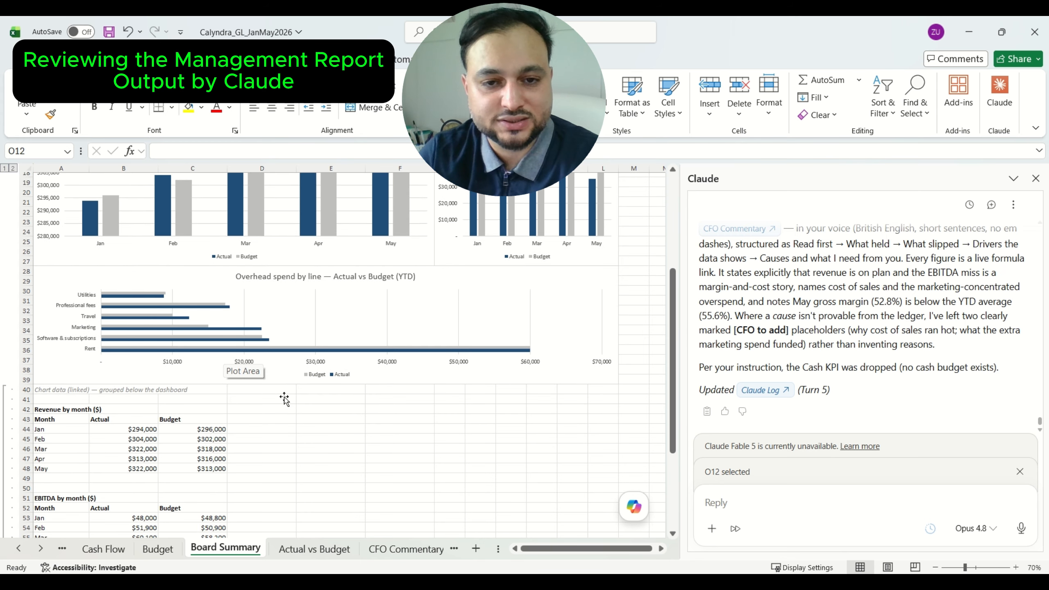
scroll(284, 399, "down", 1)
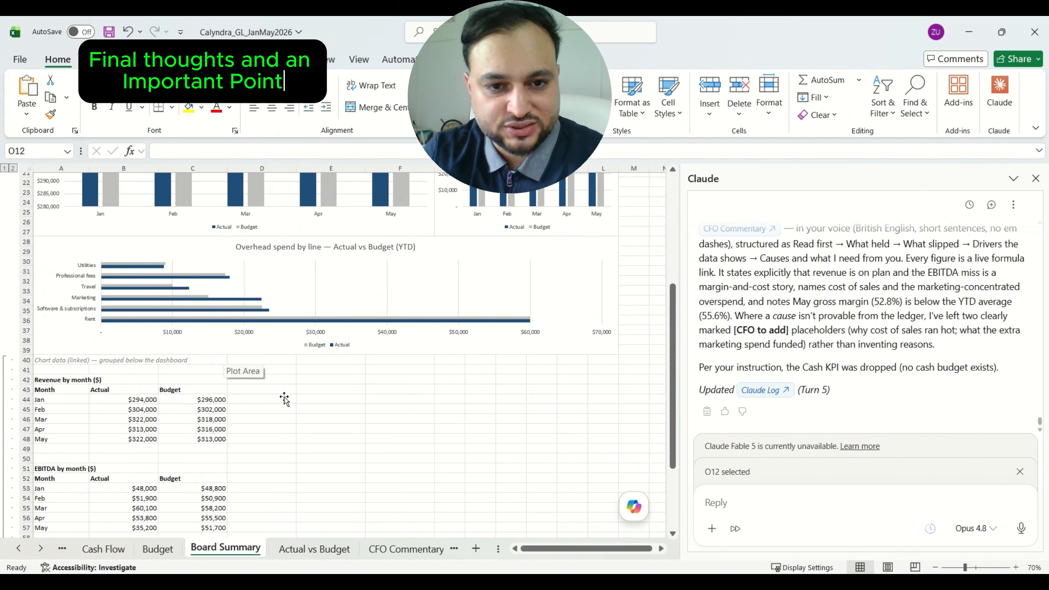
scroll(289, 403, "down", 2)
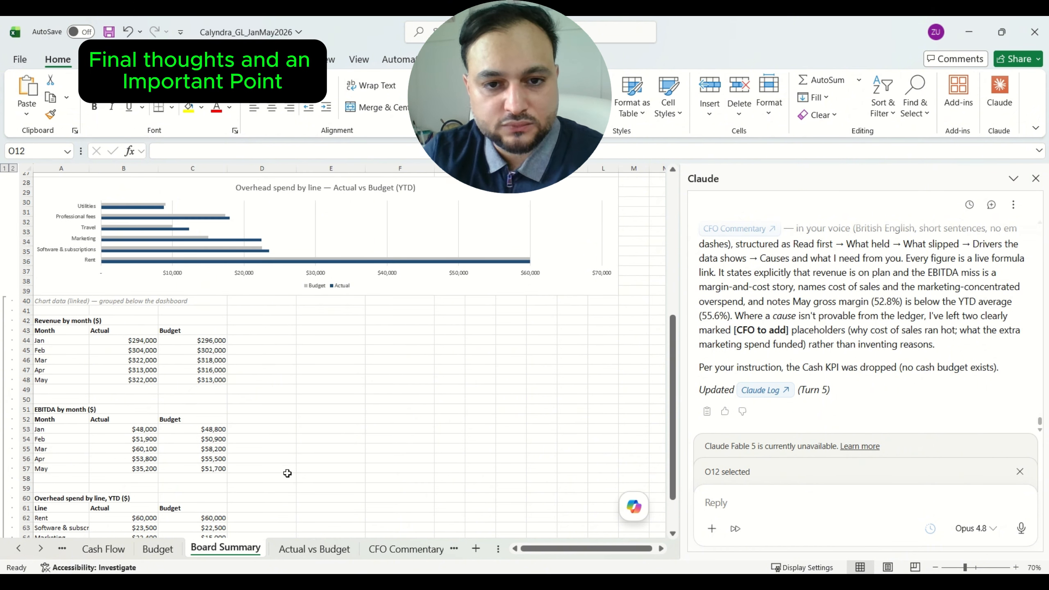
left_click(295, 550)
left_click(419, 549)
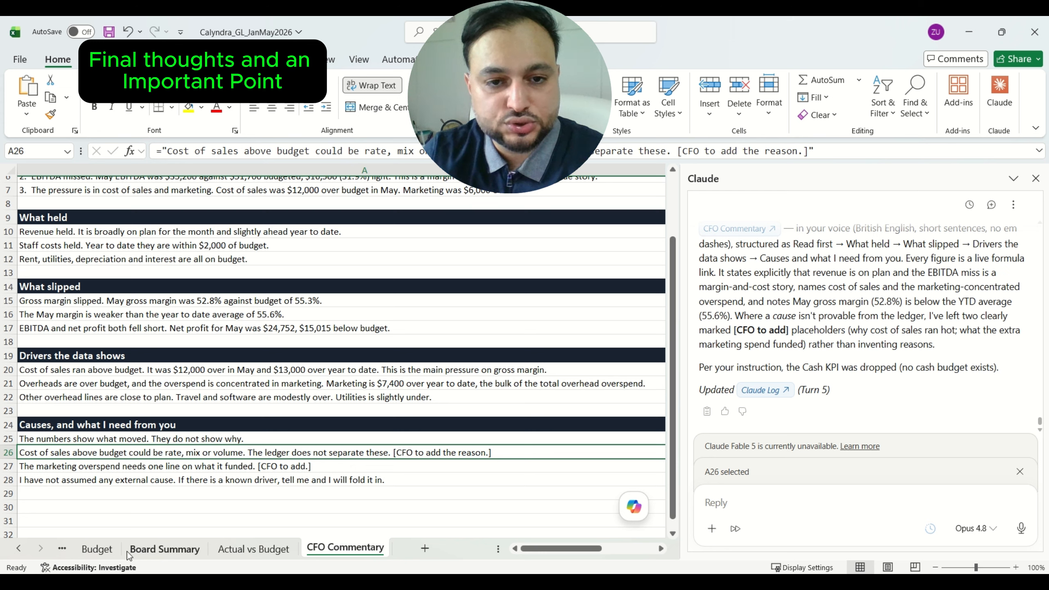
- Look through the workbook's sheets from Claude Log to CFO Commentary, and return to the Board Summary's key metrics and charts
left_click(18, 550)
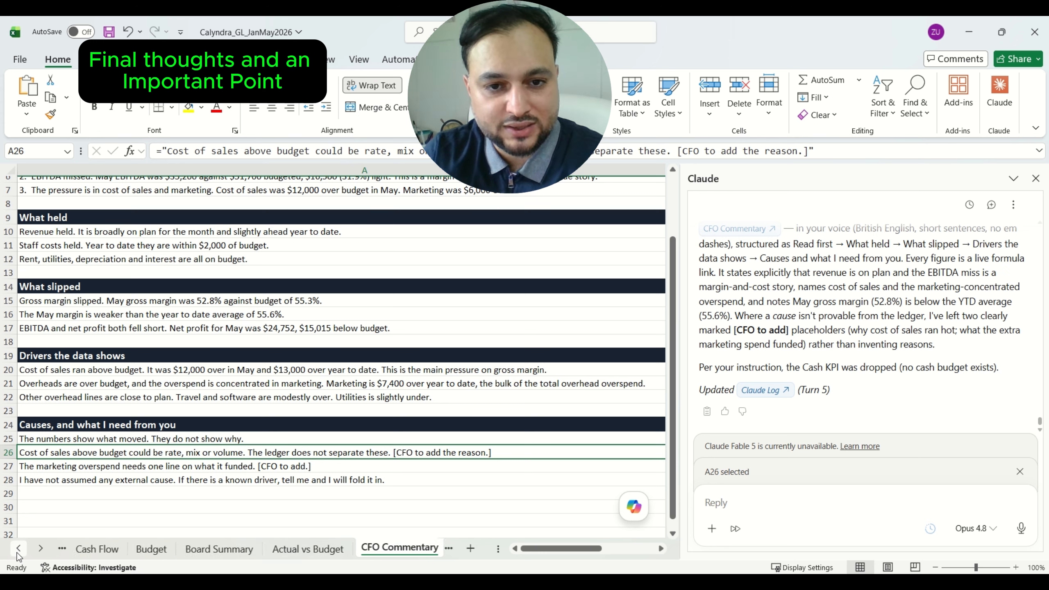
left_click(18, 550)
left_click(18, 549)
left_click(18, 550)
left_click(18, 549)
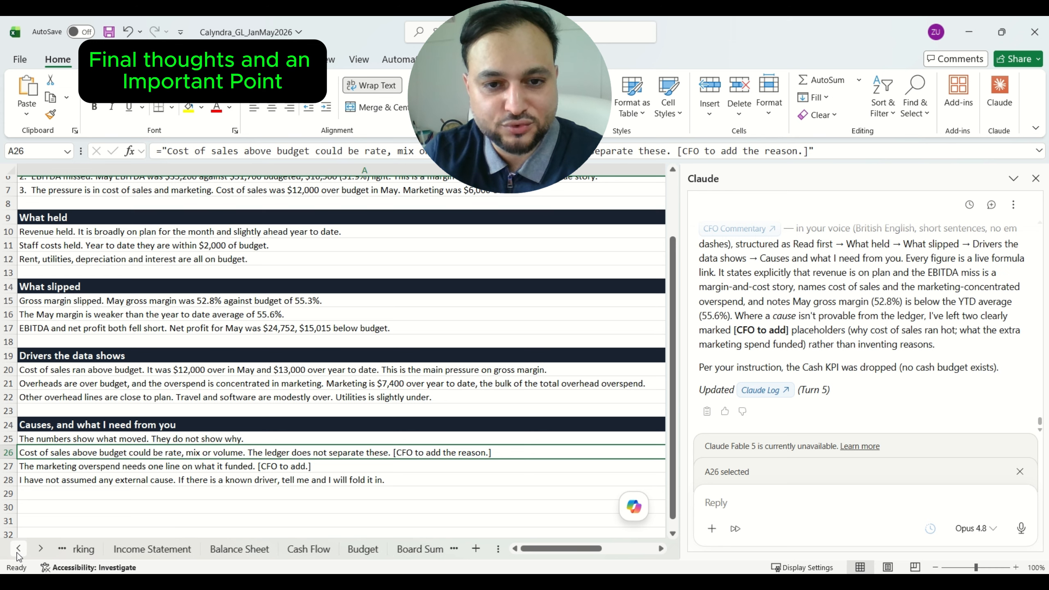
left_click(18, 550)
left_click(18, 549)
left_click(18, 550)
left_click(17, 551)
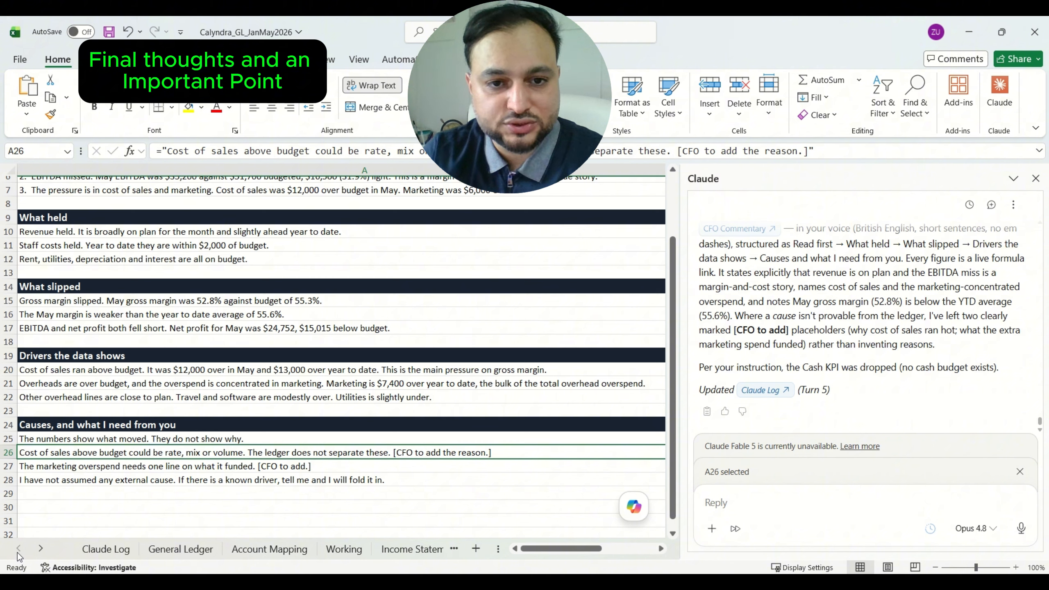
left_click(40, 550)
left_click(40, 550)
left_click(40, 550)
left_click(41, 549)
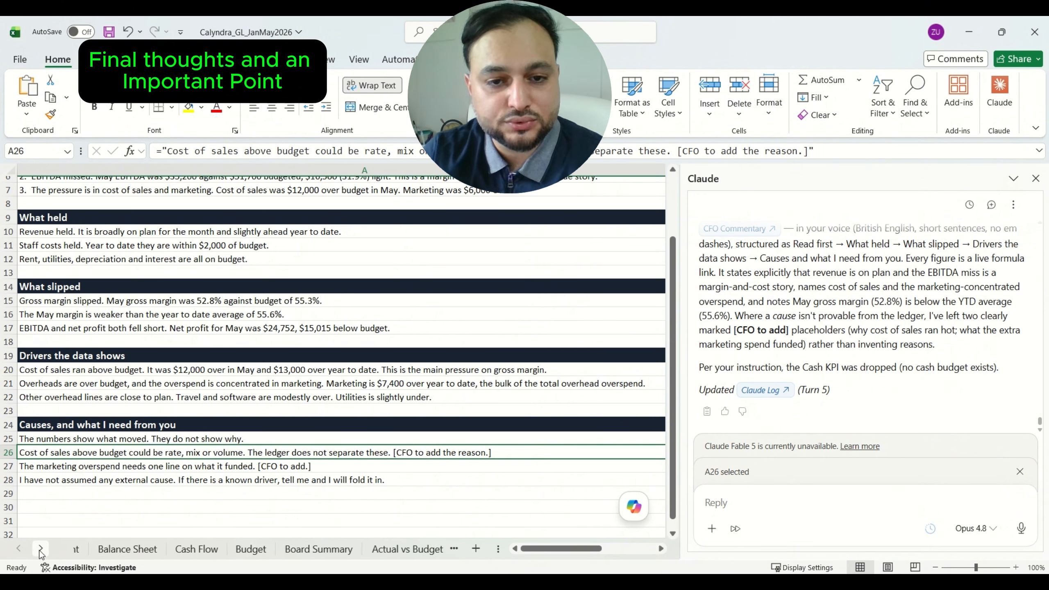
left_click(41, 549)
left_click(40, 549)
left_click(40, 549)
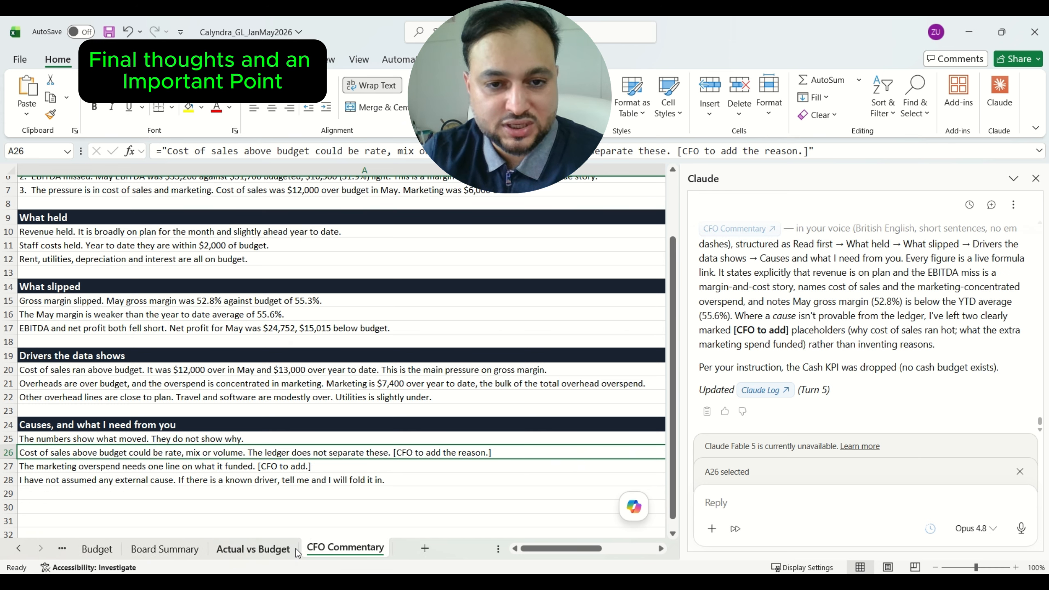
left_click(156, 548)
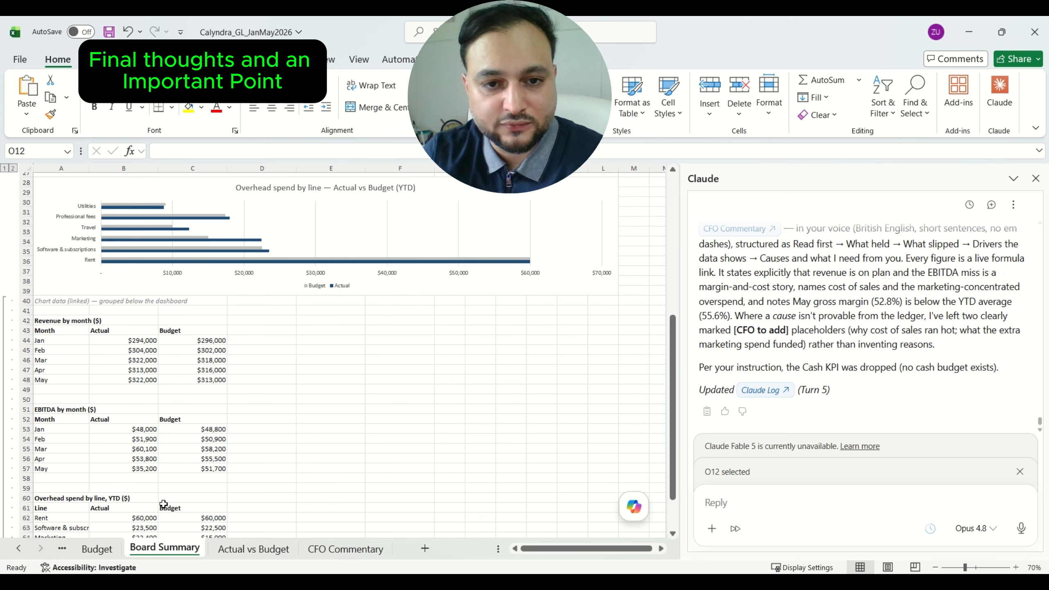
scroll(166, 500, "up", 9)
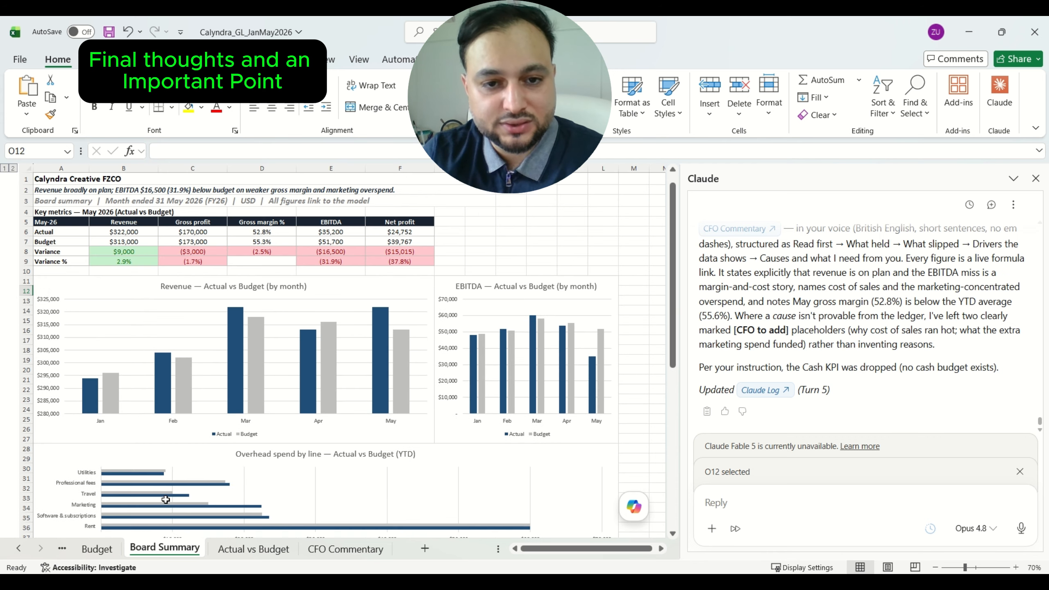